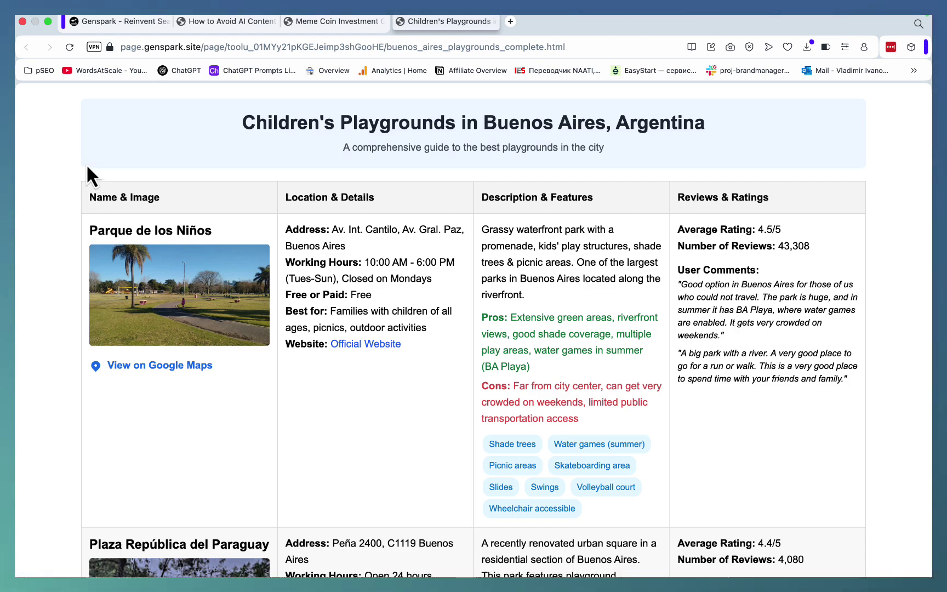
Step: Review the Buenos Aires playgrounds page, then close the Google Maps location tab
scroll(89, 173, "down", 10)
scroll(86, 163, "down", 15)
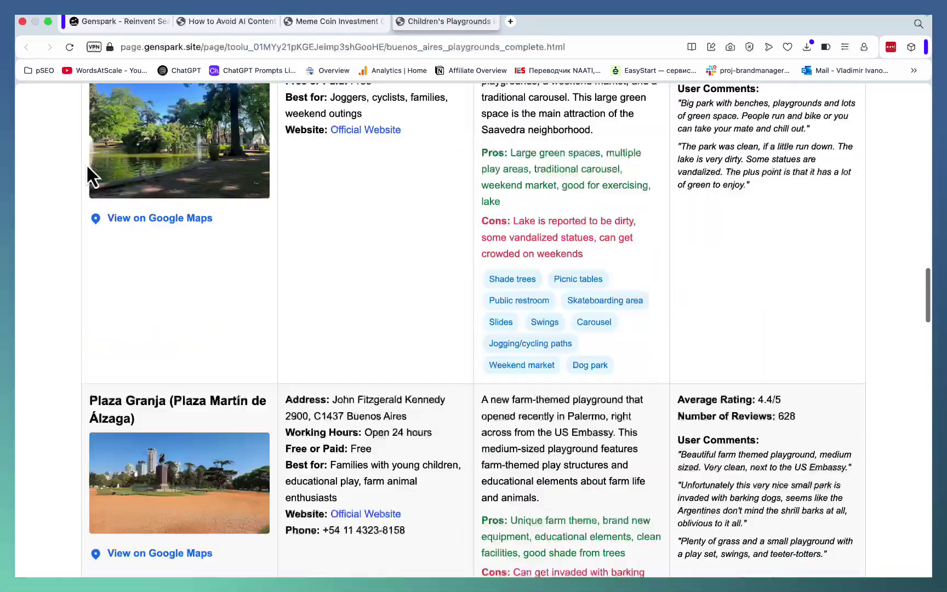
scroll(234, 315, "up", 20)
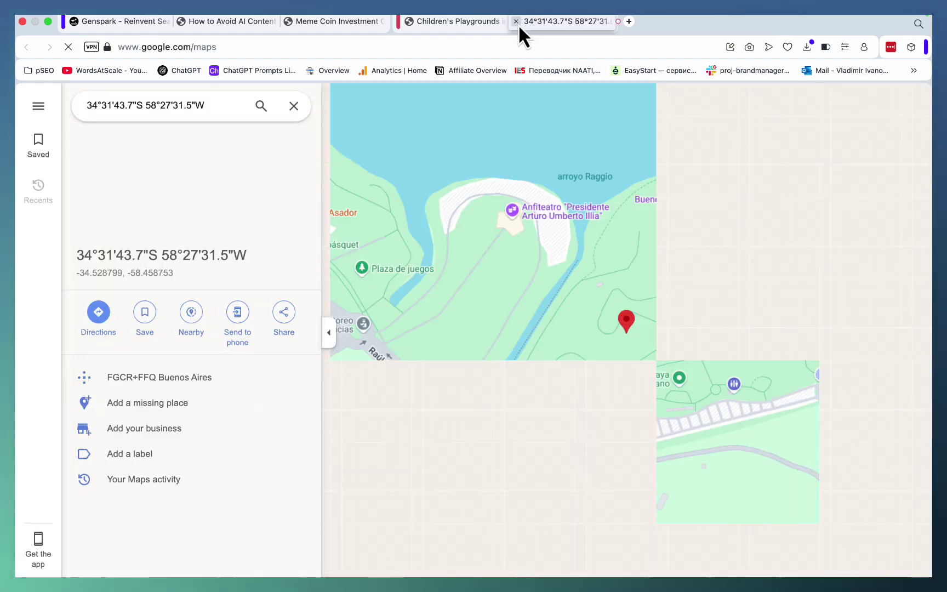
left_click(518, 24)
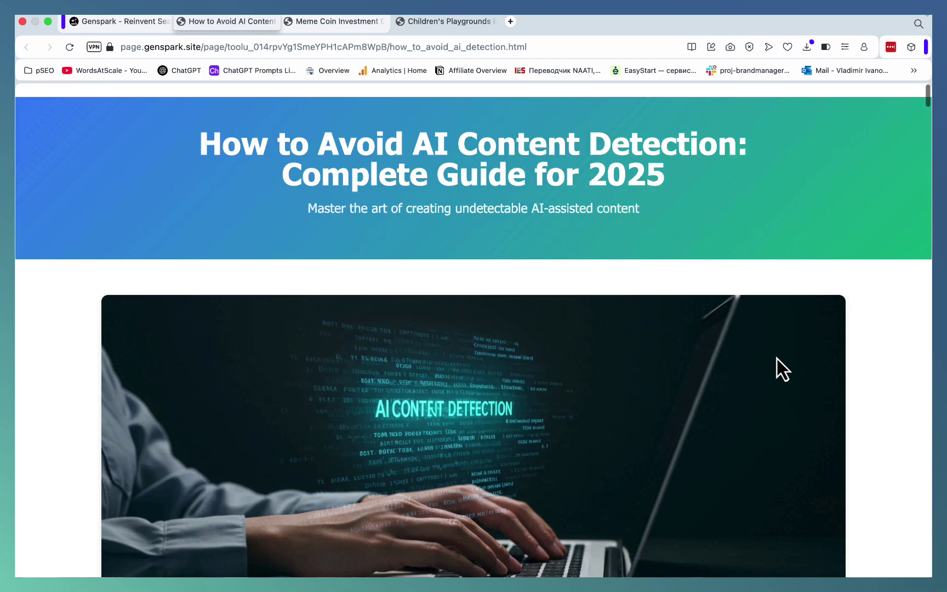
scroll(775, 358, "down", 7)
scroll(776, 356, "down", 17)
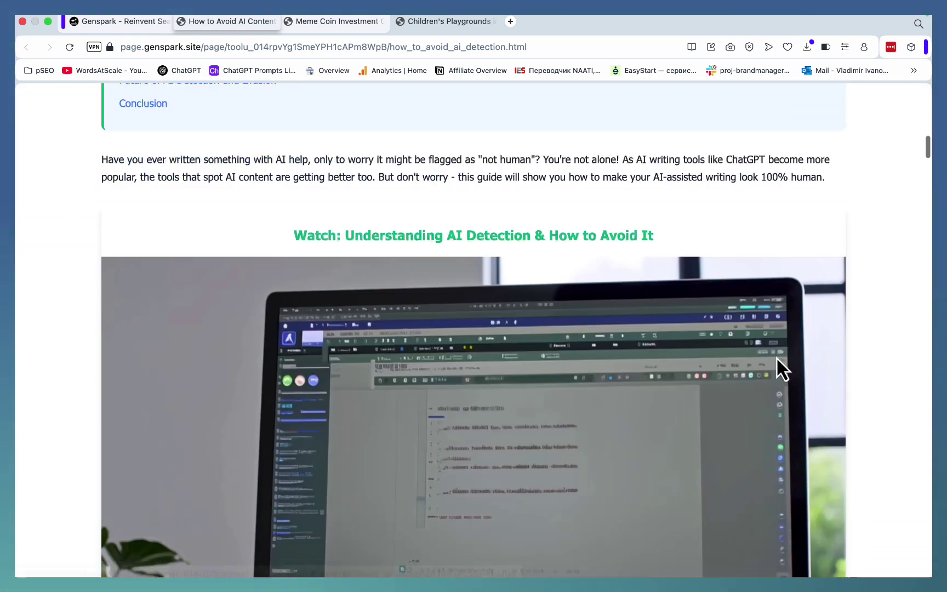
scroll(695, 381, "down", 15)
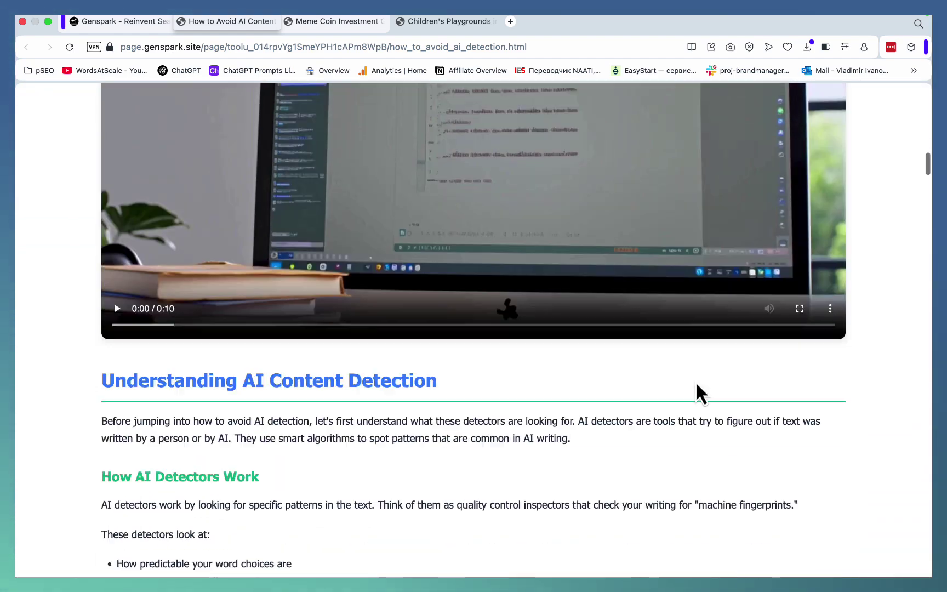
scroll(697, 390, "down", 20)
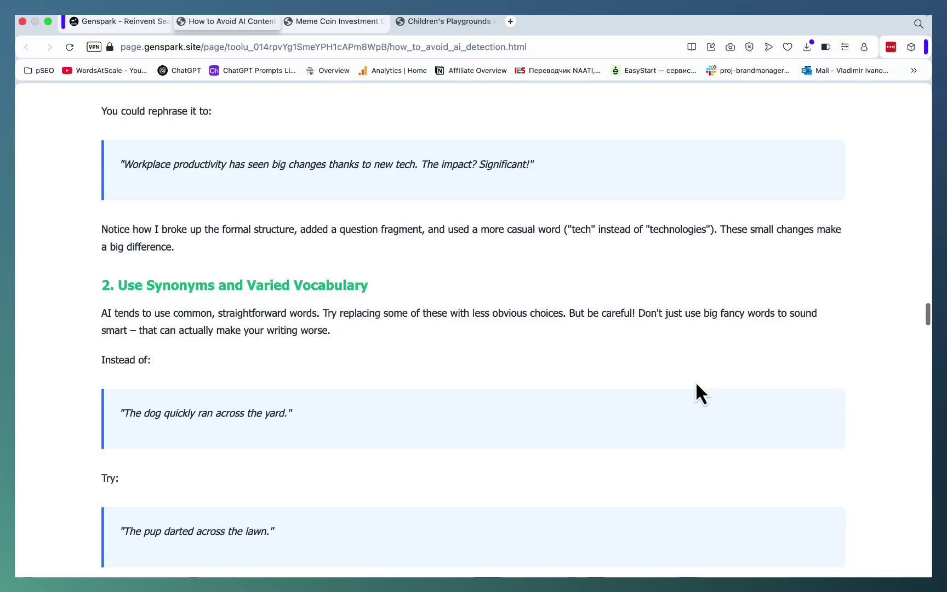
scroll(696, 384, "down", 20)
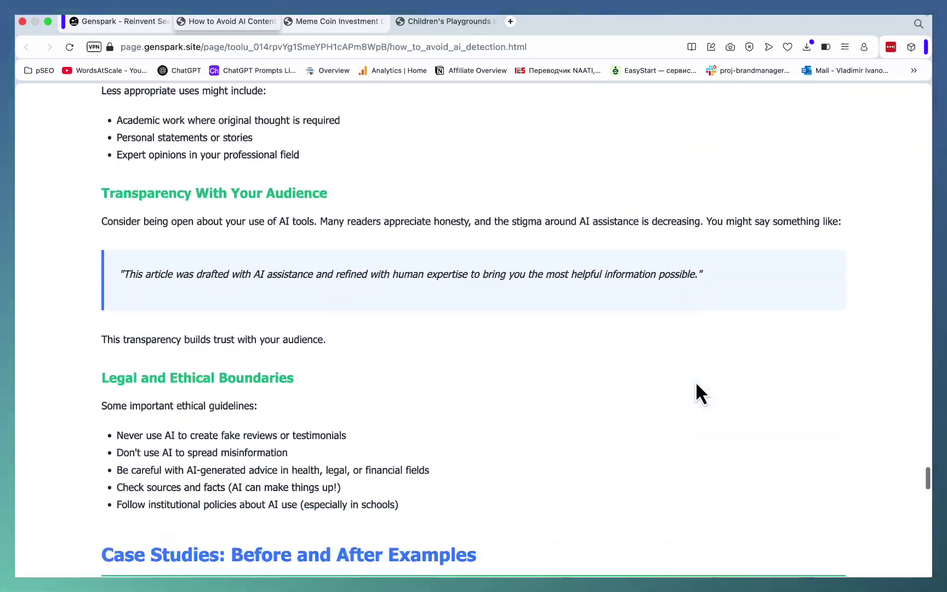
scroll(695, 381, "down", 10)
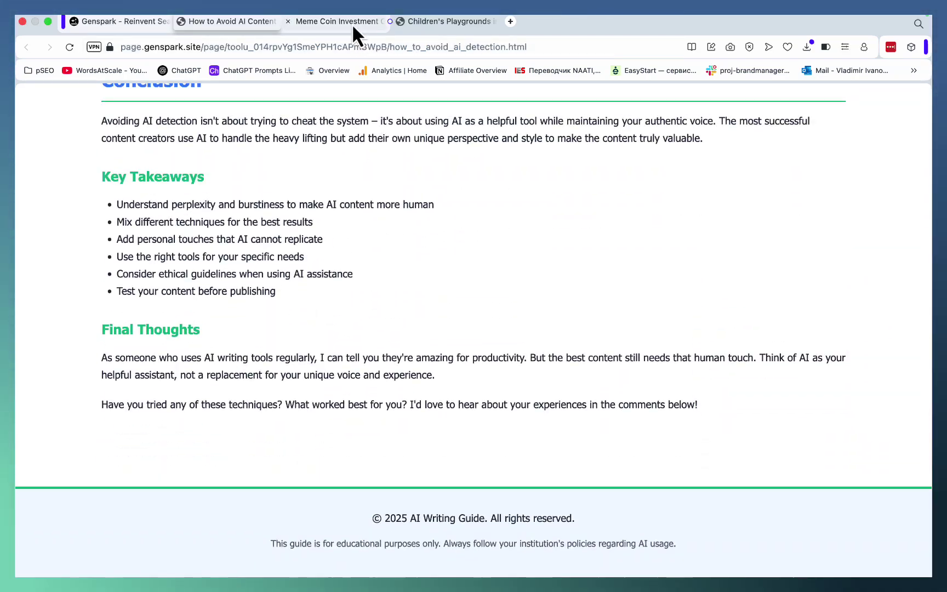
Step: Switch to the Meme Coin Investment Guide 2025 and scroll down to its Key Takeaways
left_click(352, 22)
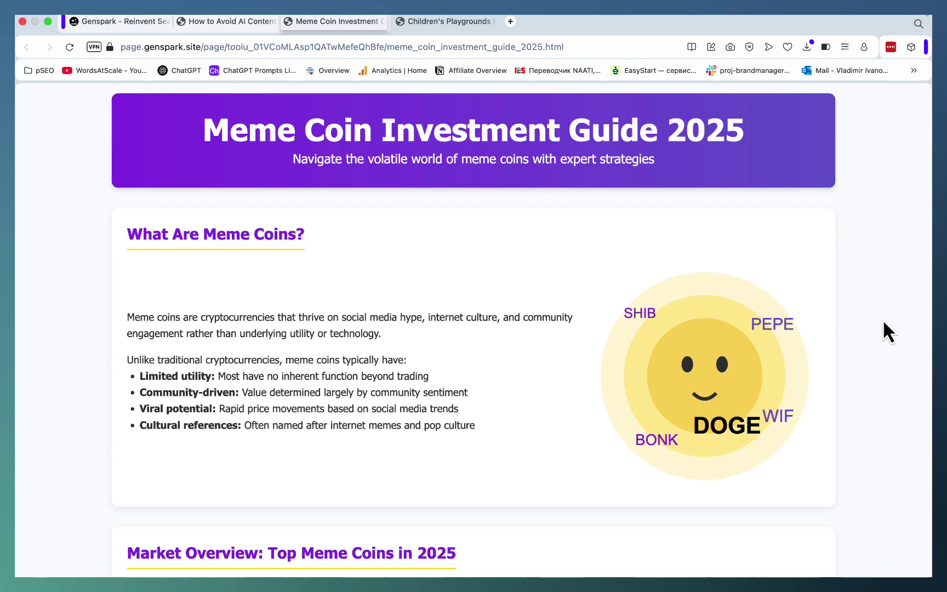
scroll(884, 321, "down", 15)
scroll(883, 322, "down", 15)
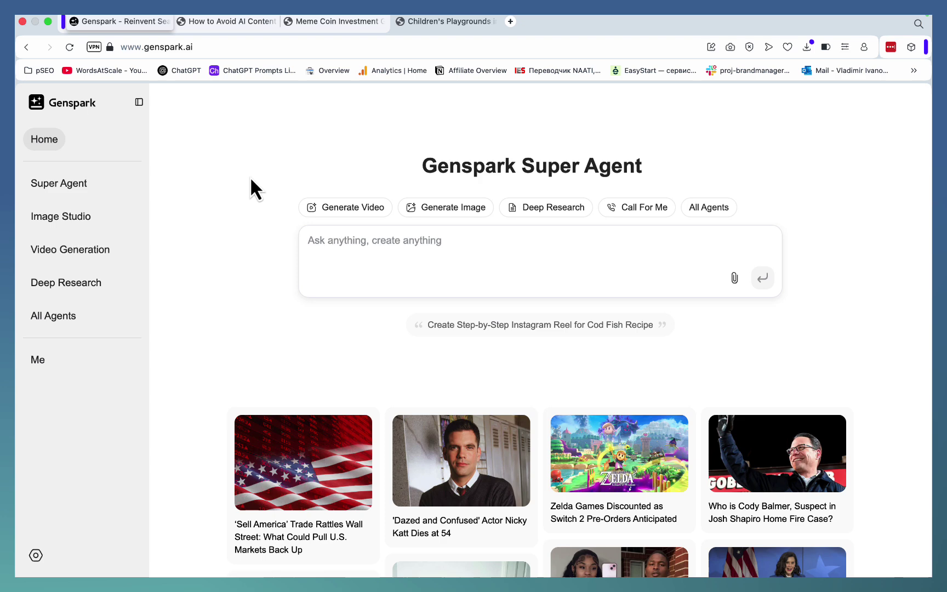
Step: Open All Agents and scroll through the directory of available agents
left_click(55, 317)
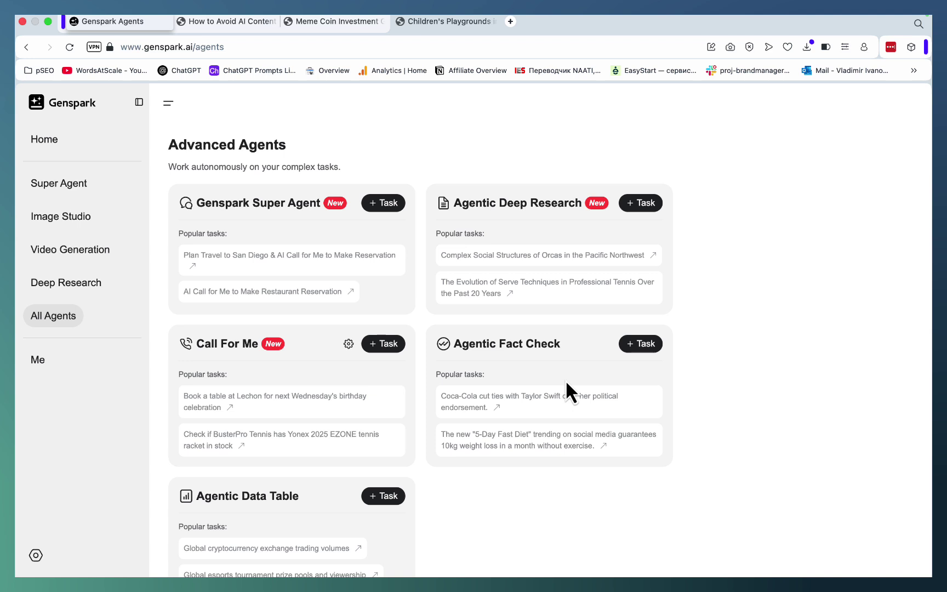
scroll(547, 357, "down", 3)
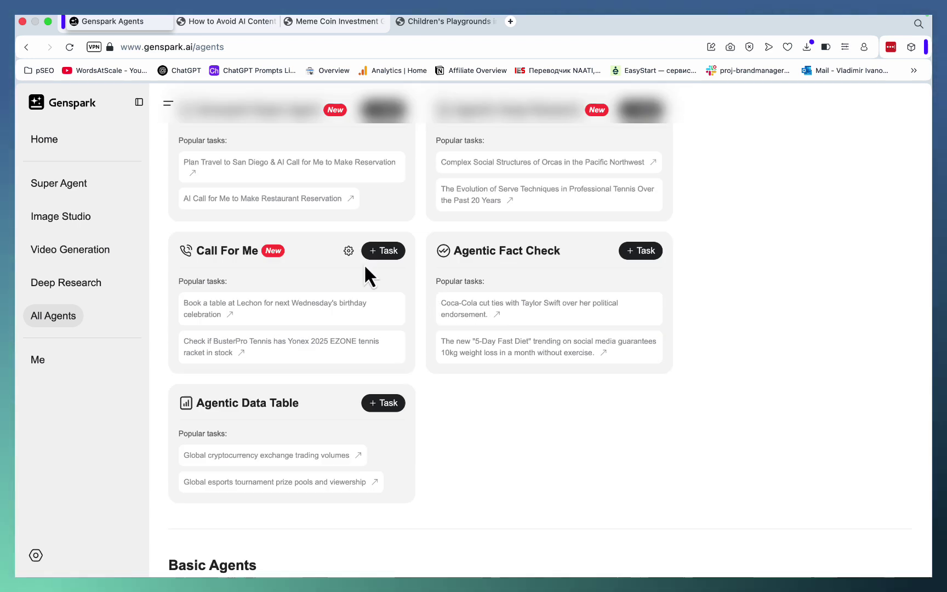
scroll(285, 284, "down", 5)
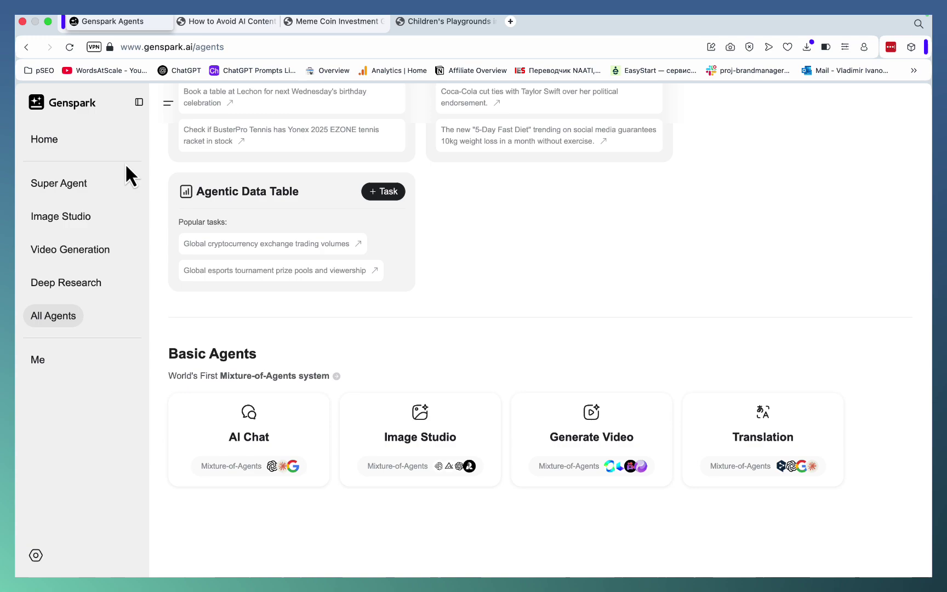
Step: Collapse the sidebar to icons and show the list of previous tasks
left_click(139, 103)
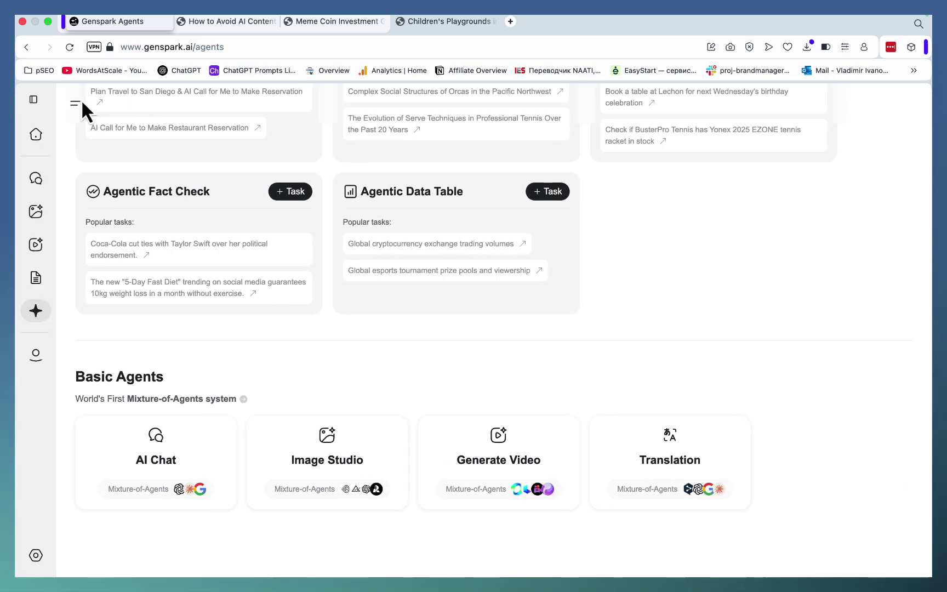
mouse_move(76, 99)
left_click(35, 103)
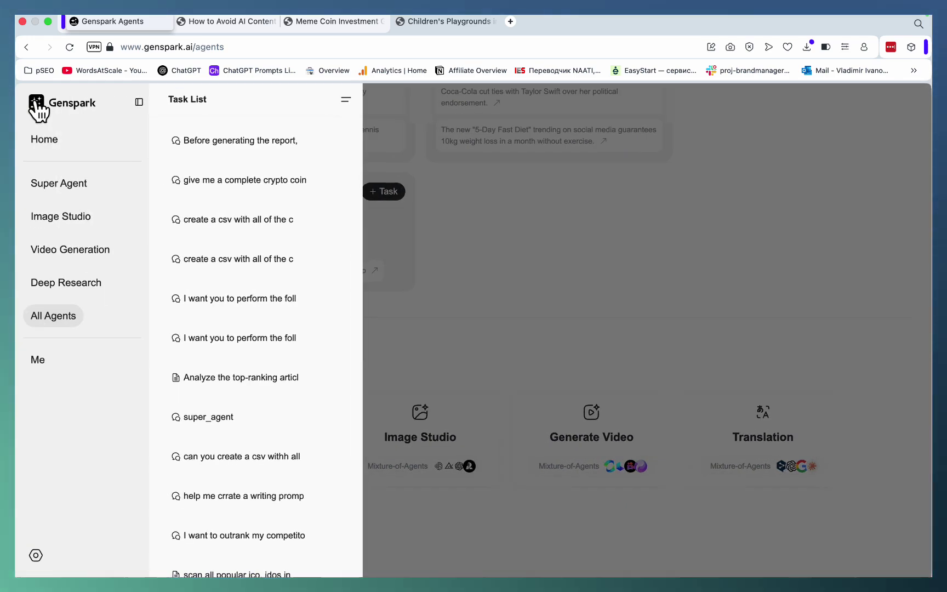
key("ctrl+Tab")
scroll(325, 318, "up", 15)
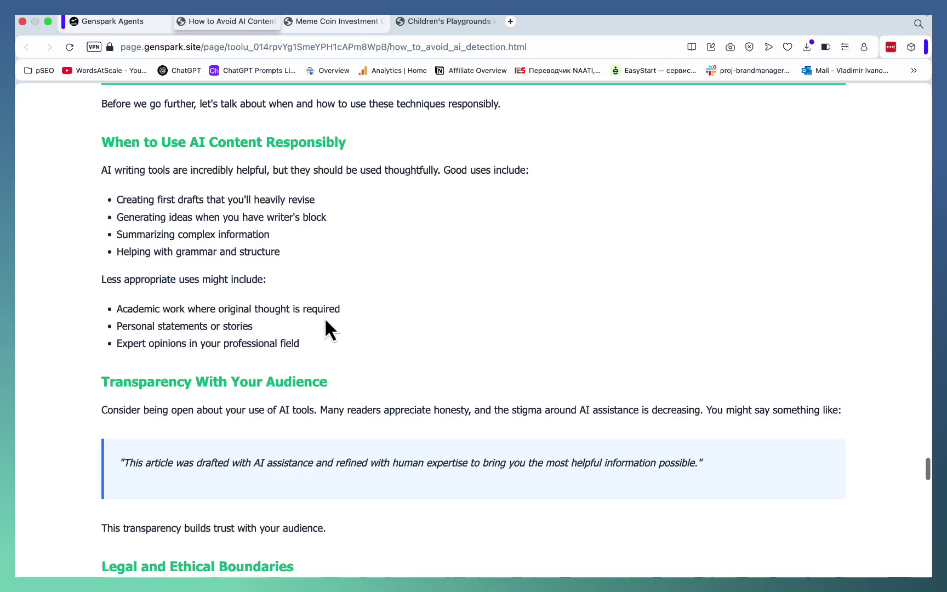
scroll(325, 317, "up", 20)
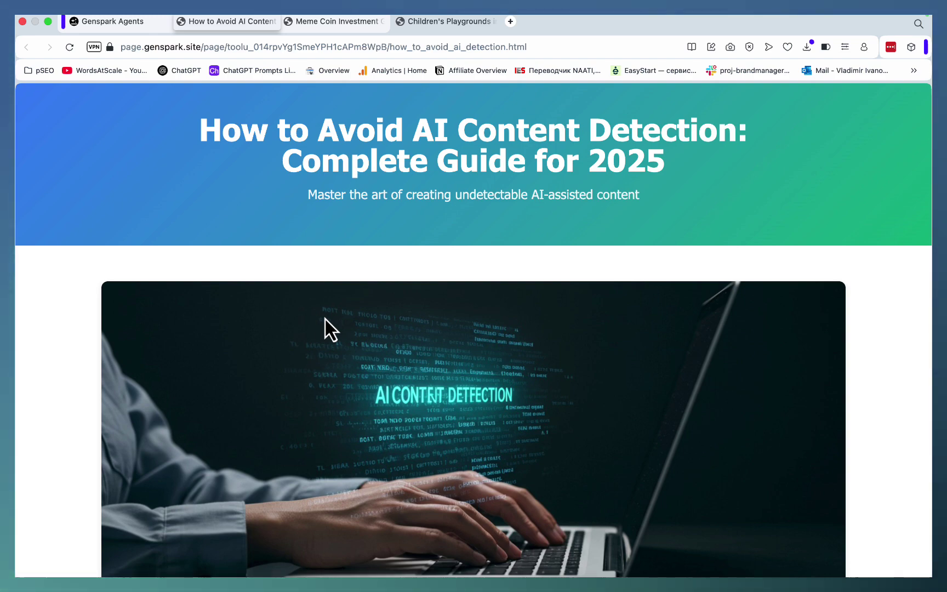
scroll(384, 277, "down", 10)
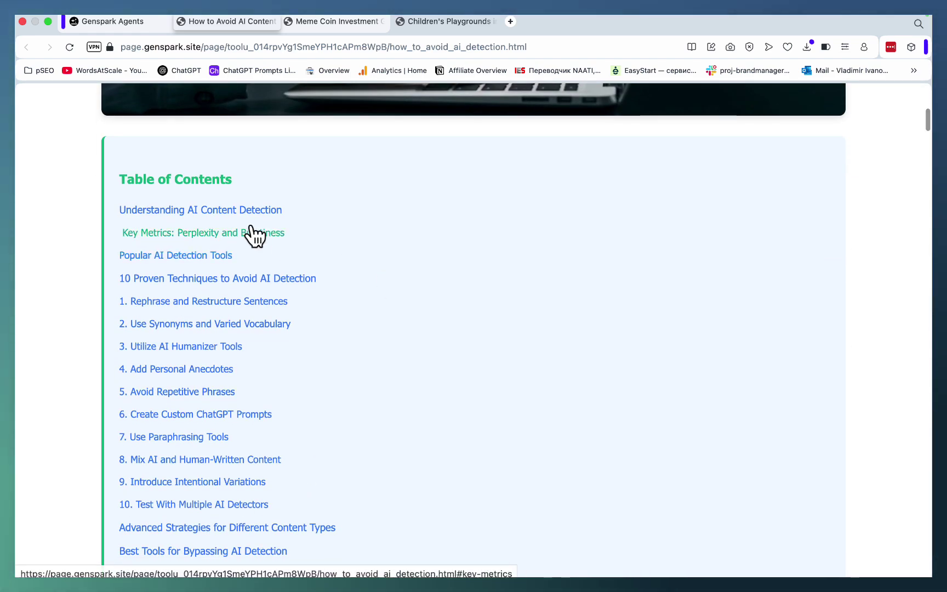
scroll(228, 222, "down", 4)
left_click(182, 240)
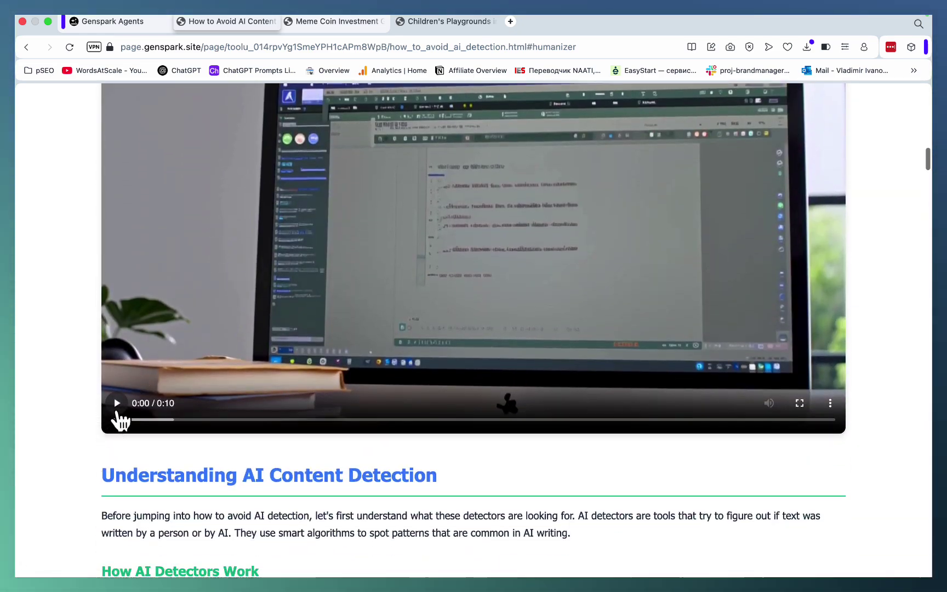
left_click(117, 409)
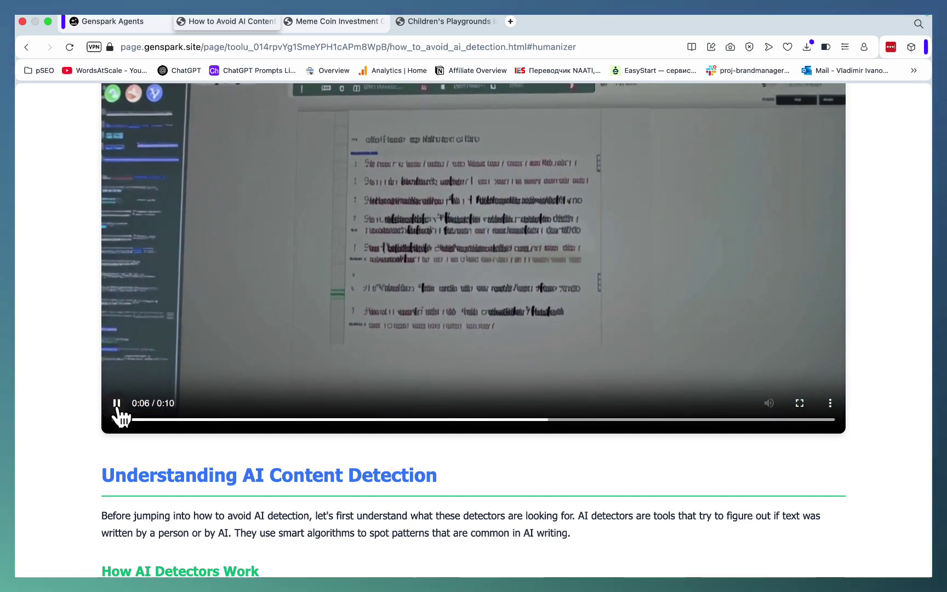
left_click(117, 407)
scroll(168, 388, "down", 10)
scroll(168, 392, "down", 15)
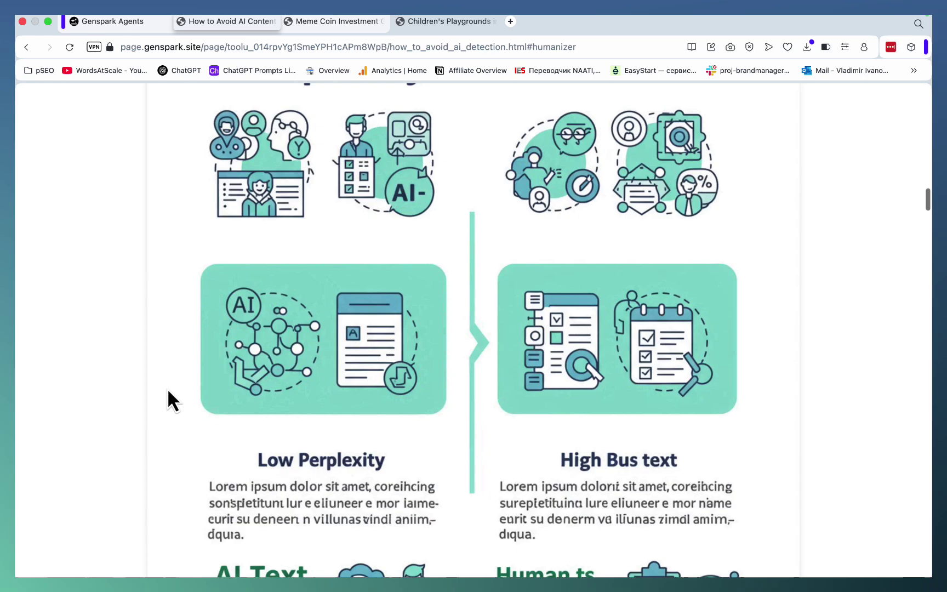
scroll(167, 387, "down", 20)
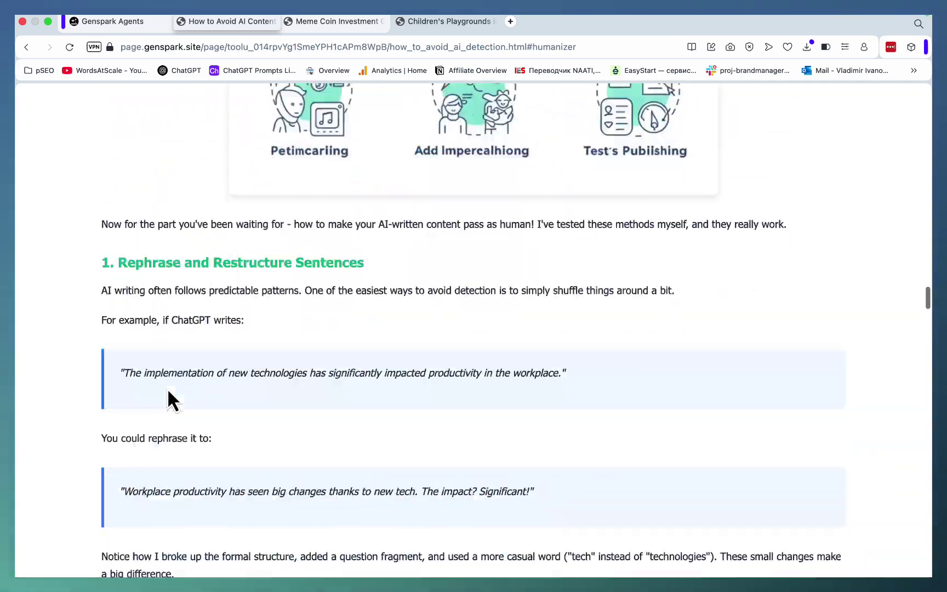
scroll(167, 387, "up", 8)
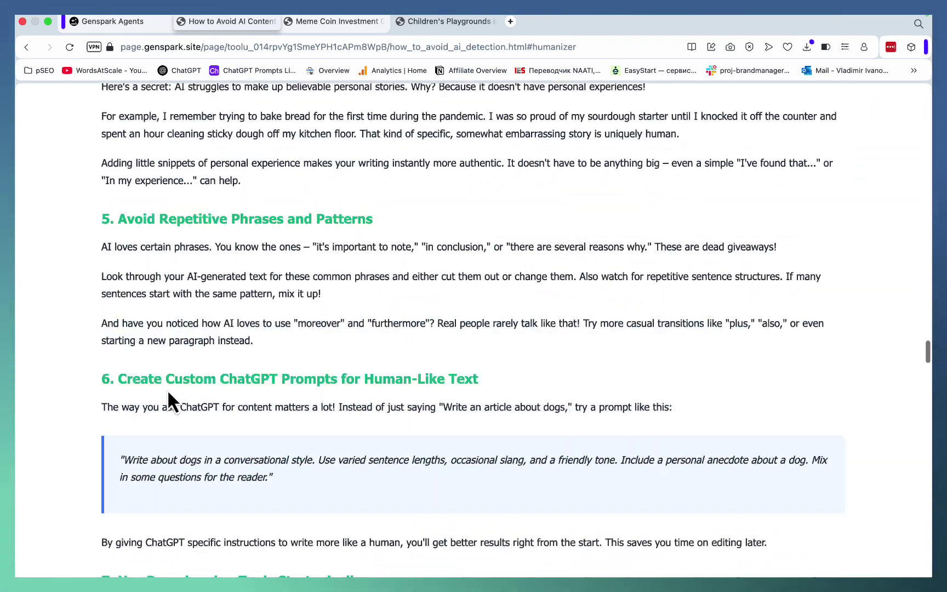
scroll(167, 388, "down", 2)
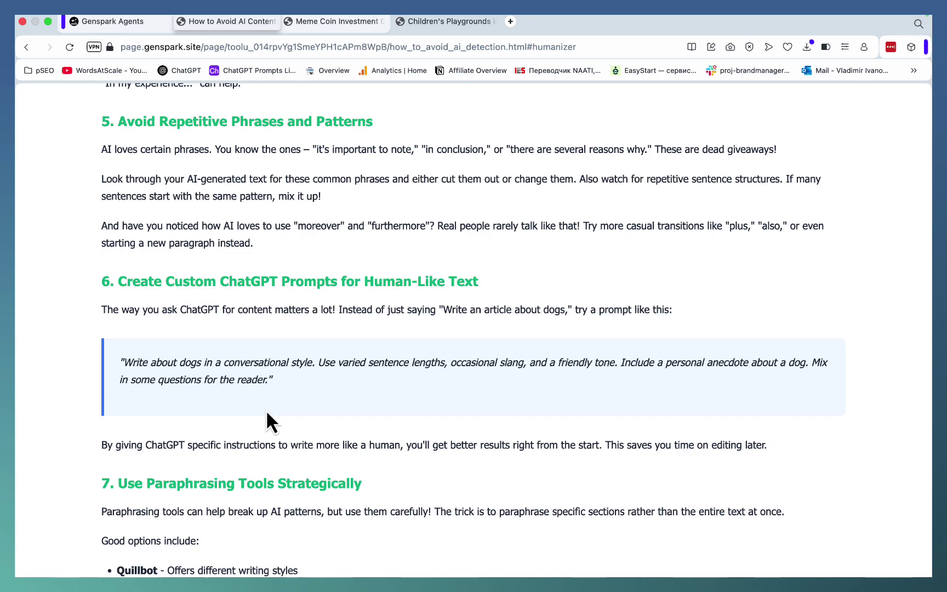
scroll(266, 409, "down", 20)
scroll(266, 409, "down", 20)
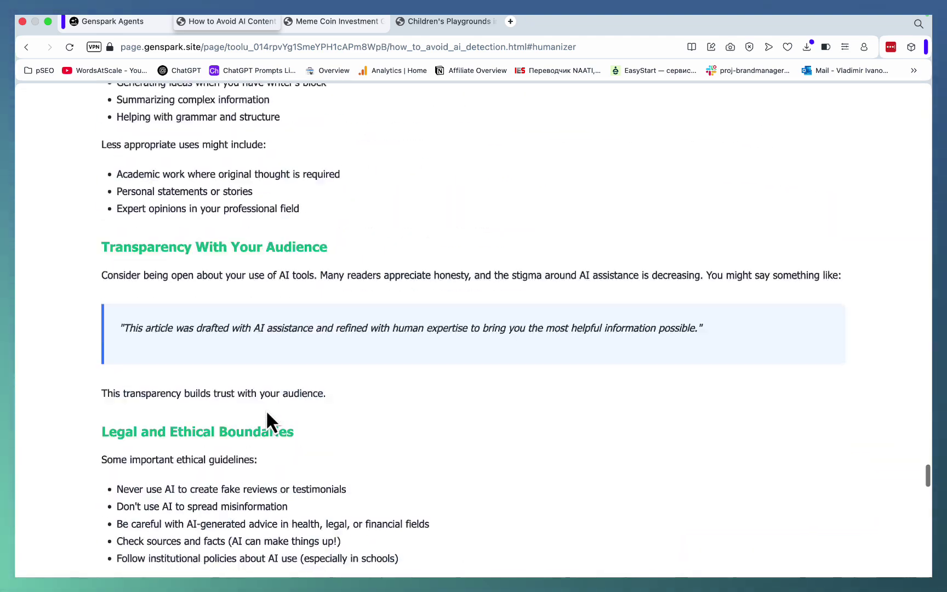
scroll(265, 408, "down", 10)
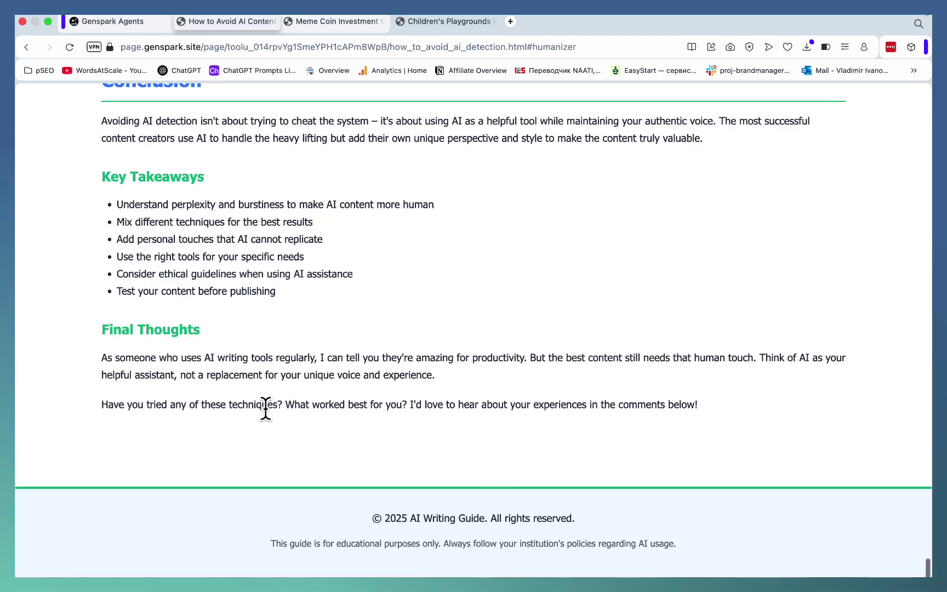
scroll(265, 409, "up", 3)
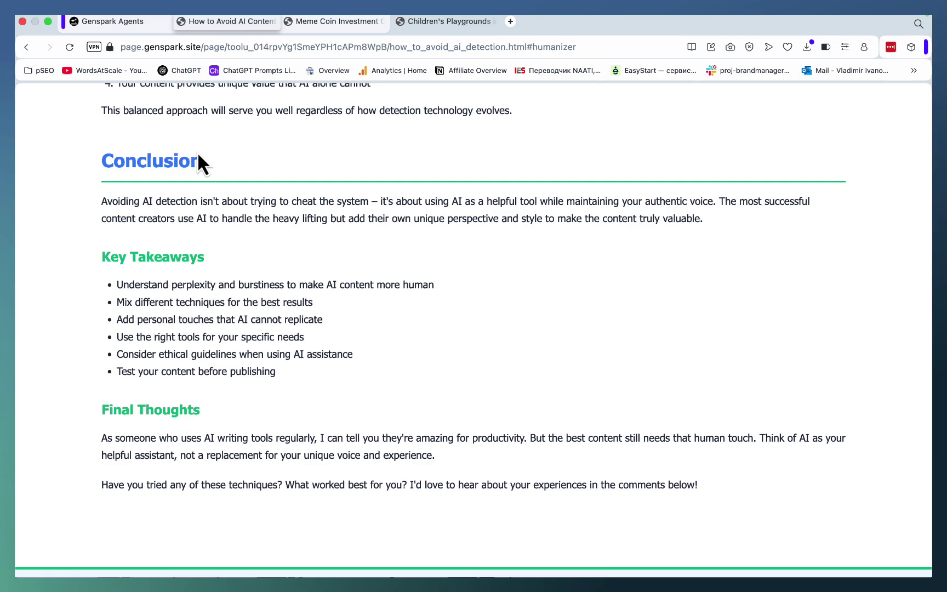
scroll(390, 520, "up", 20)
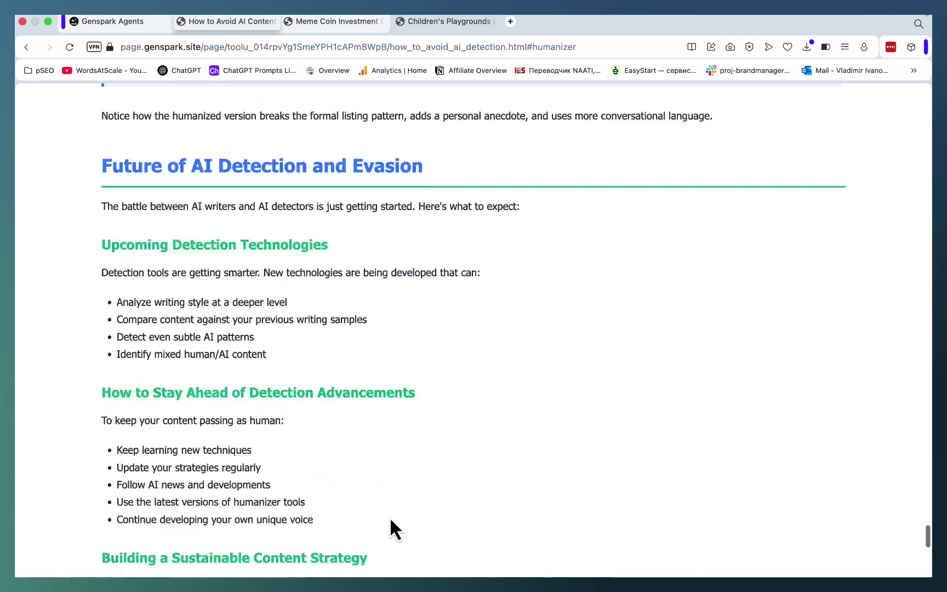
scroll(390, 517, "up", 20)
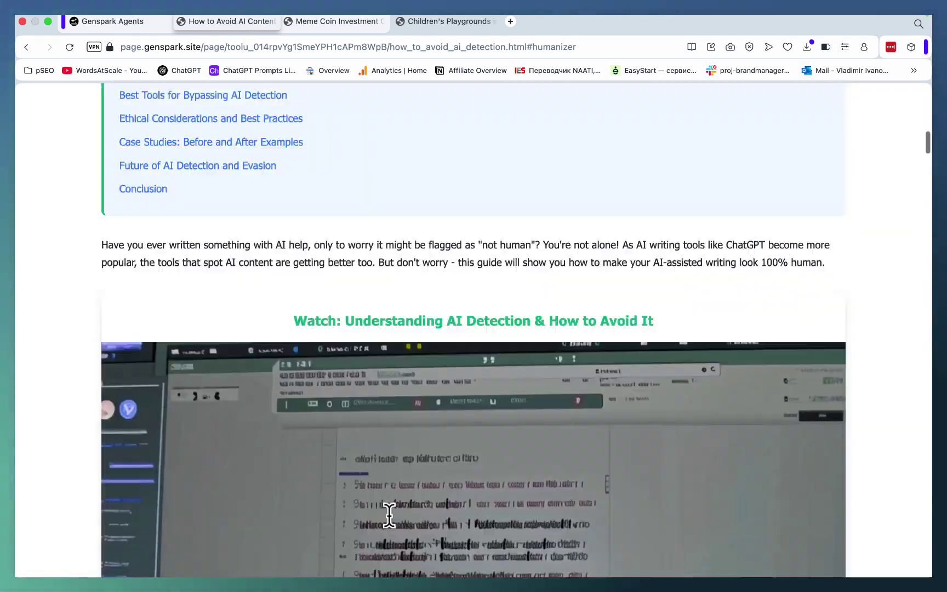
scroll(390, 518, "down", 10)
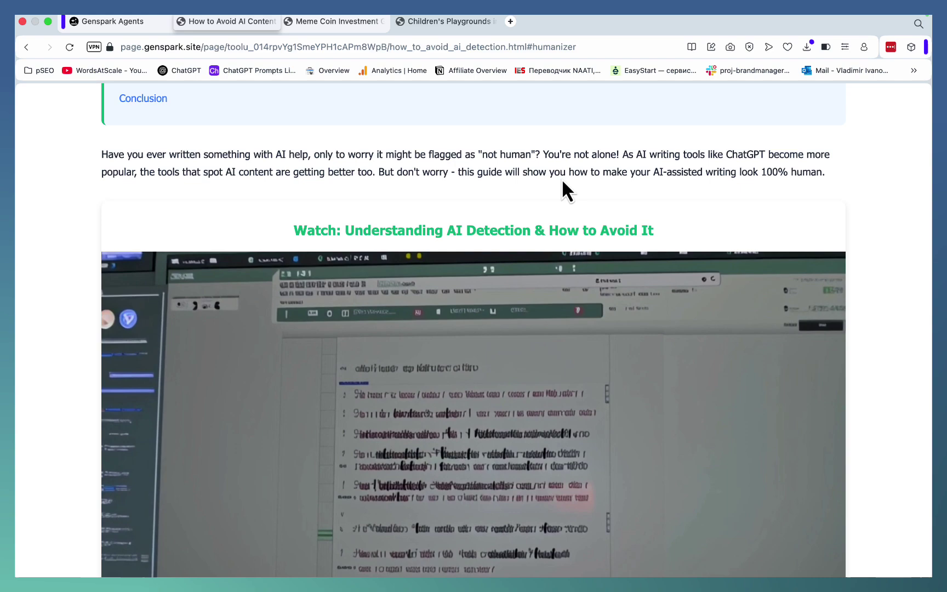
scroll(565, 190, "down", 10)
scroll(568, 202, "down", 3)
scroll(568, 202, "up", 10)
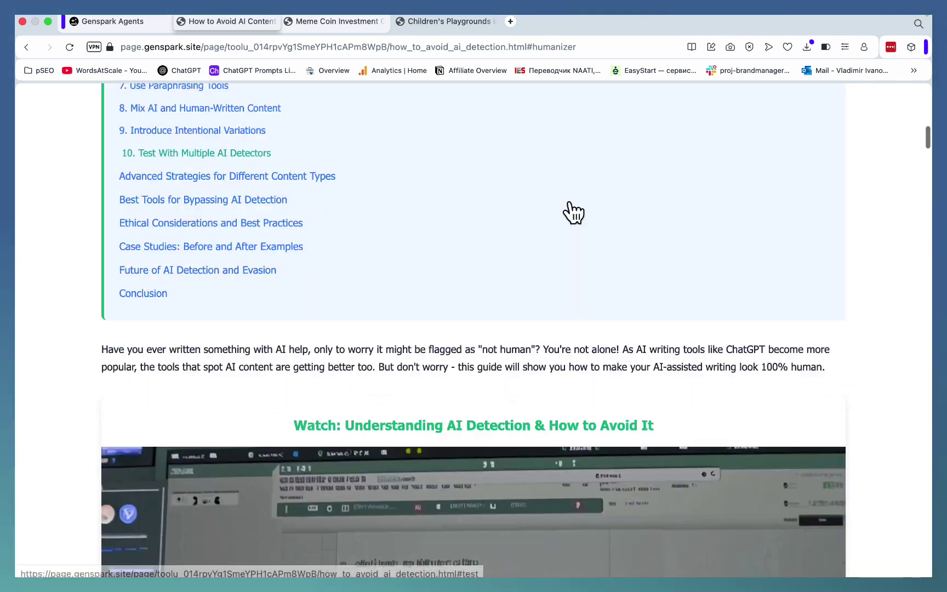
scroll(568, 202, "down", 5)
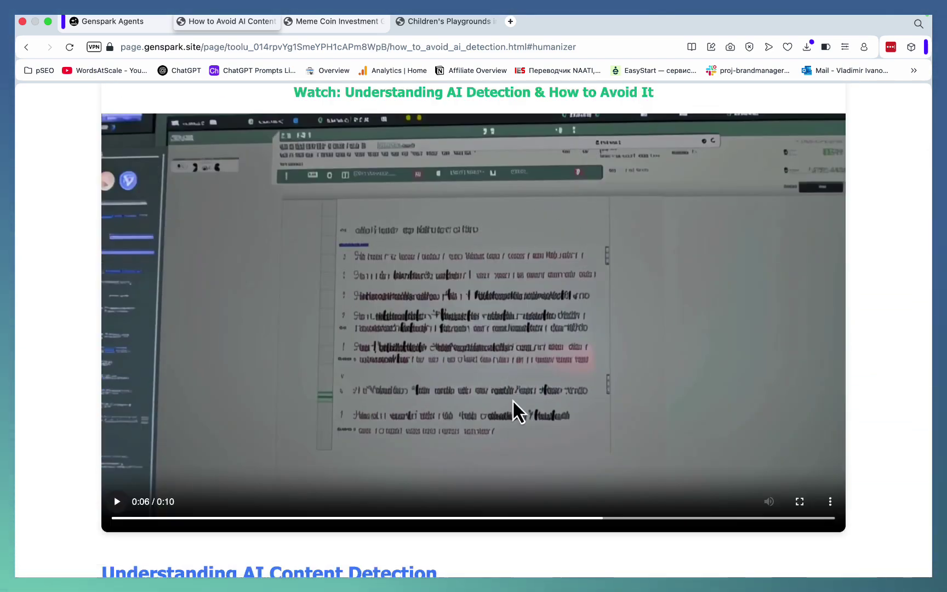
scroll(487, 390, "up", 10)
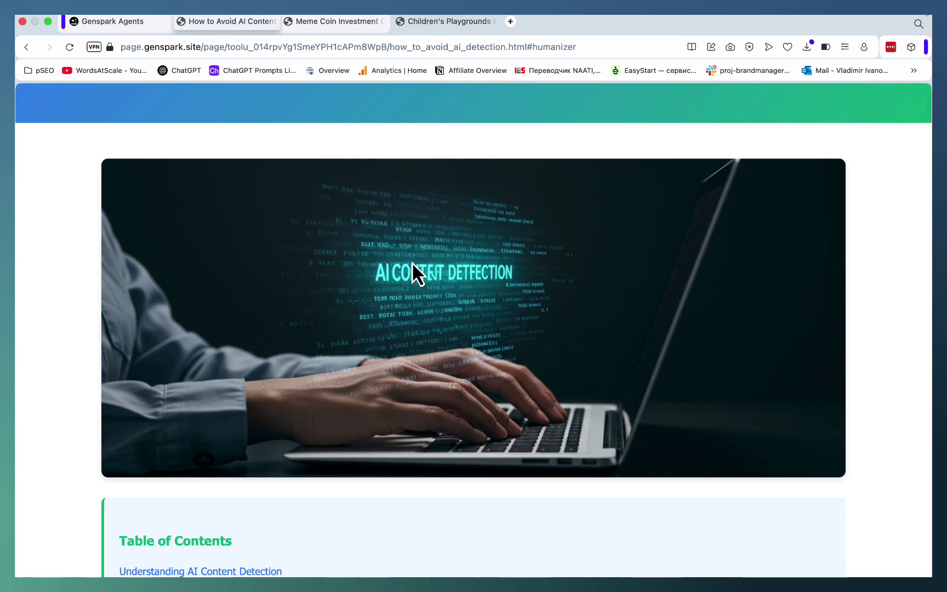
scroll(572, 377, "down", 15)
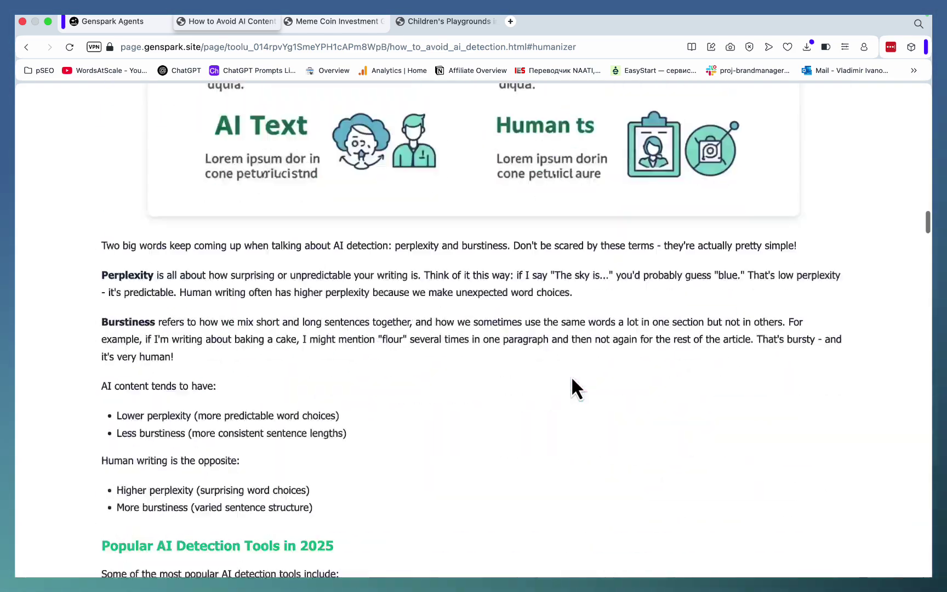
scroll(571, 376, "up", 8)
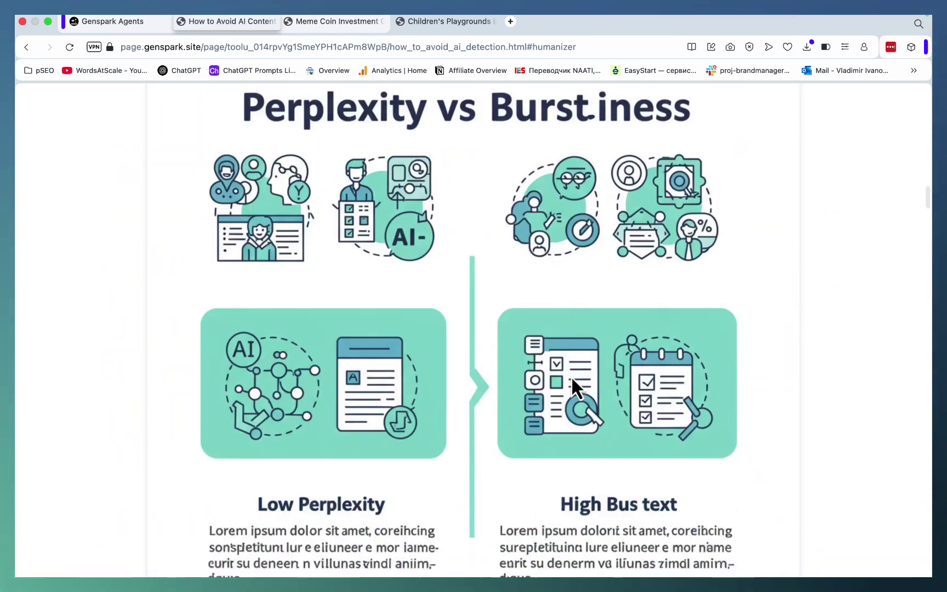
scroll(571, 376, "down", 2)
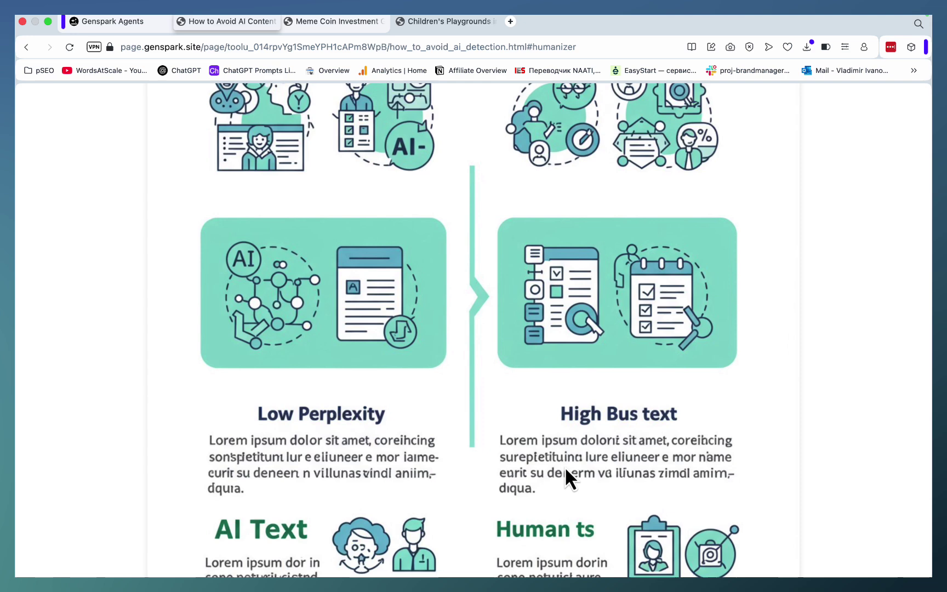
scroll(625, 439, "down", 10)
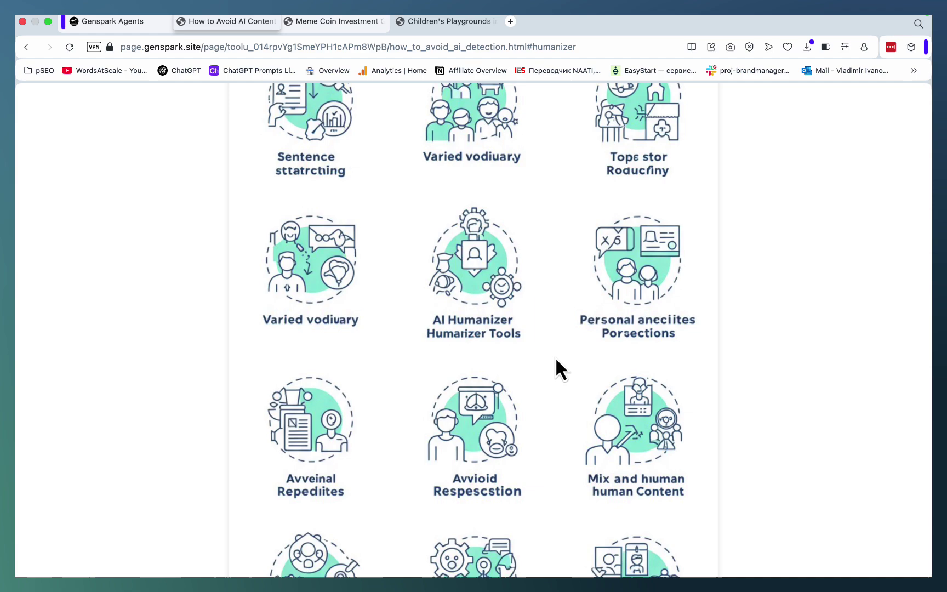
scroll(556, 360, "down", 15)
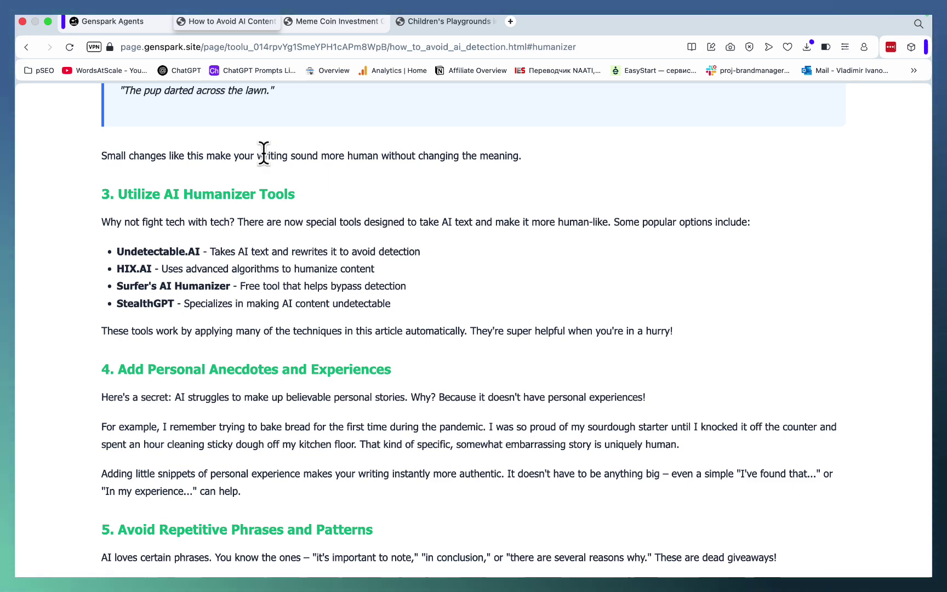
Step: Return to the Super Agent chat and scroll to the step-by-step 'how to avoid ai content detection' prompt
left_click(127, 22)
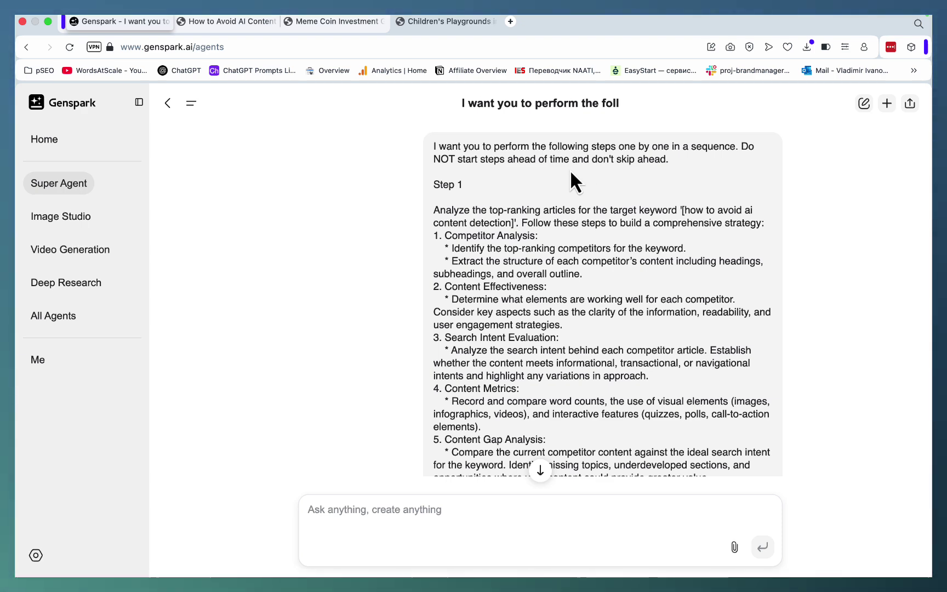
scroll(718, 248, "down", 1)
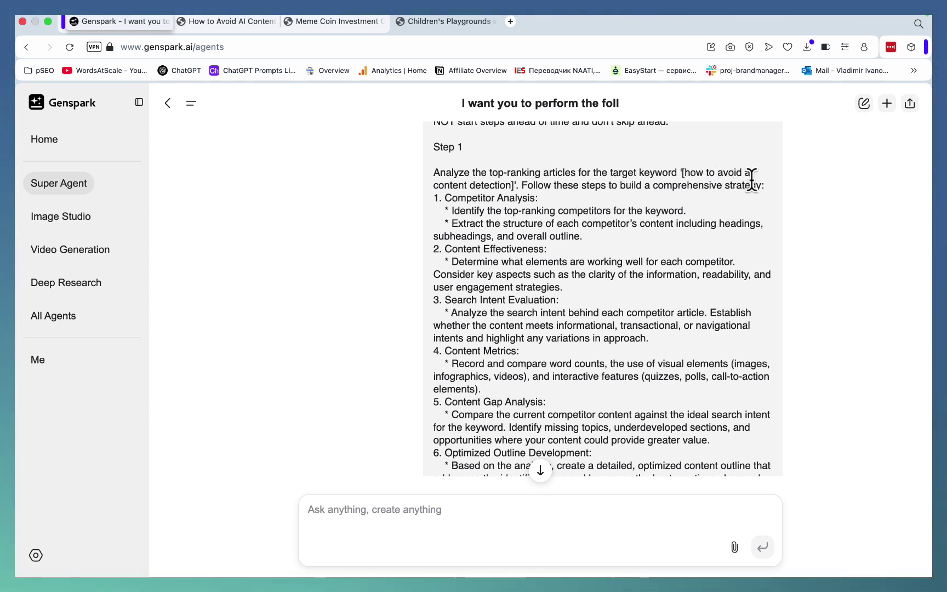
scroll(624, 219, "down", 1)
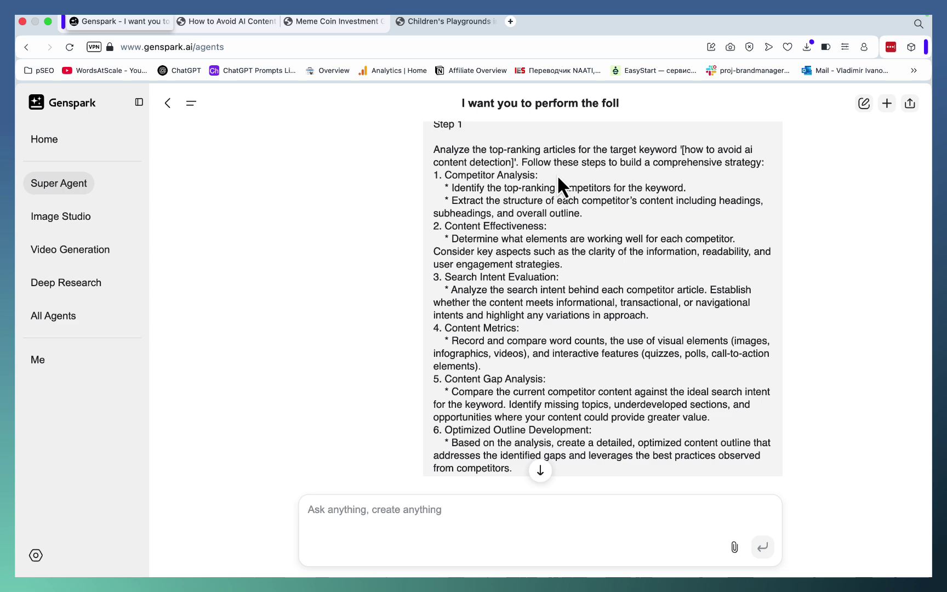
scroll(558, 187, "down", 2)
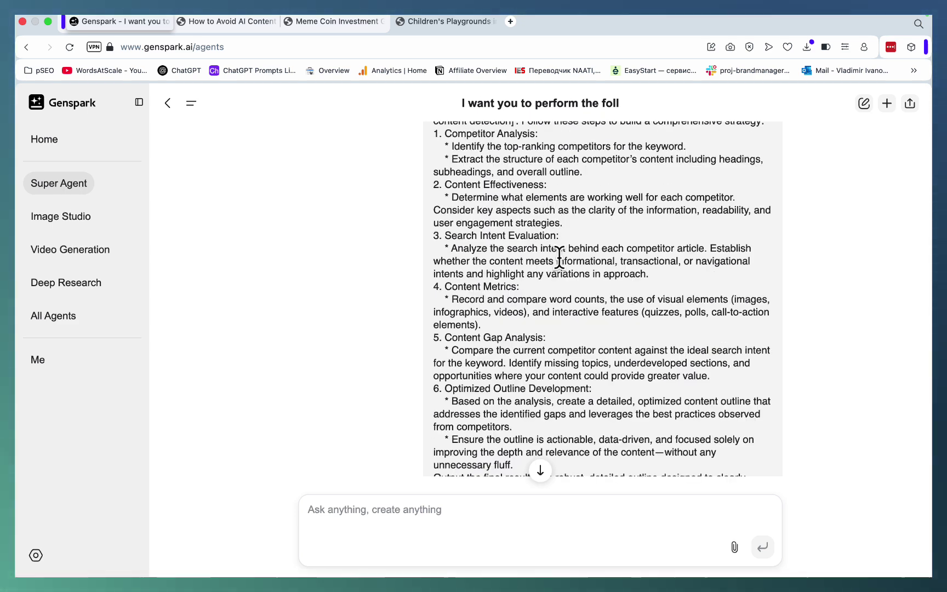
scroll(582, 245, "down", 3)
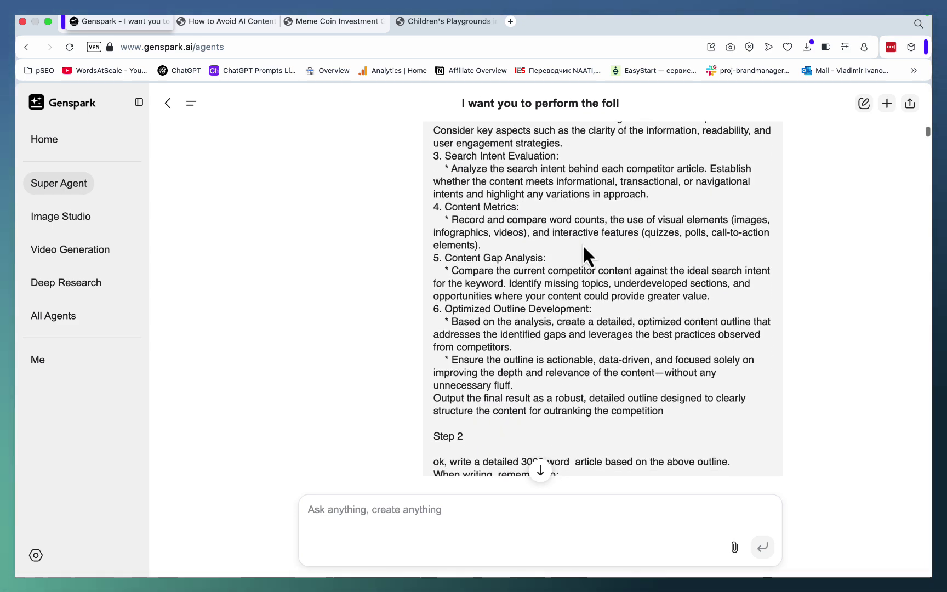
scroll(551, 211, "down", 2)
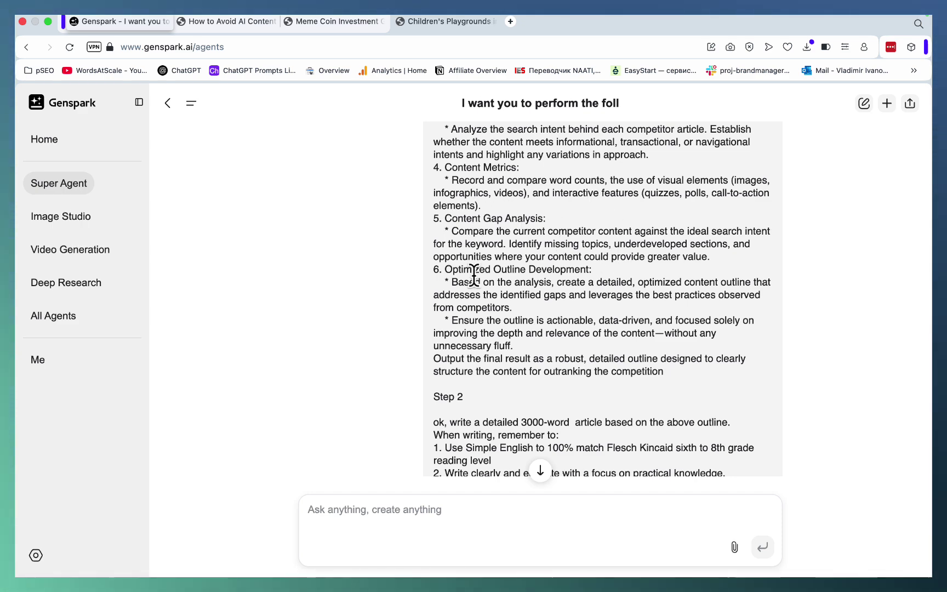
scroll(607, 284, "down", 2)
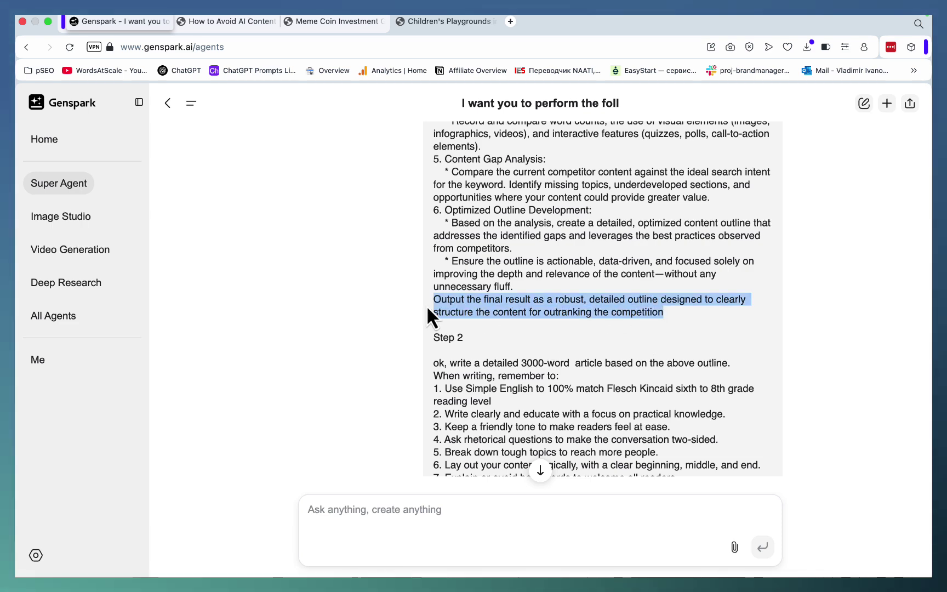
scroll(507, 236, "up", 10)
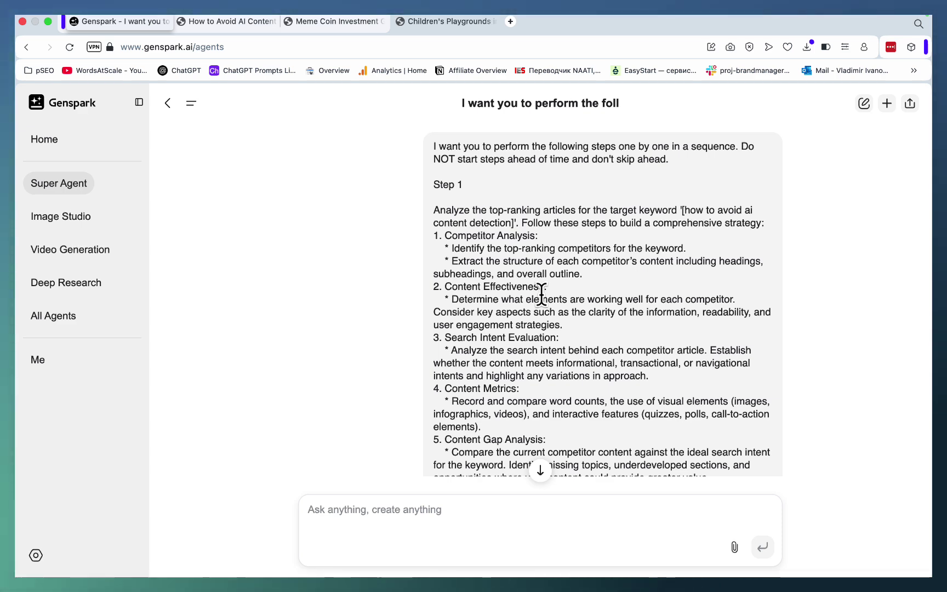
scroll(542, 295, "down", 10)
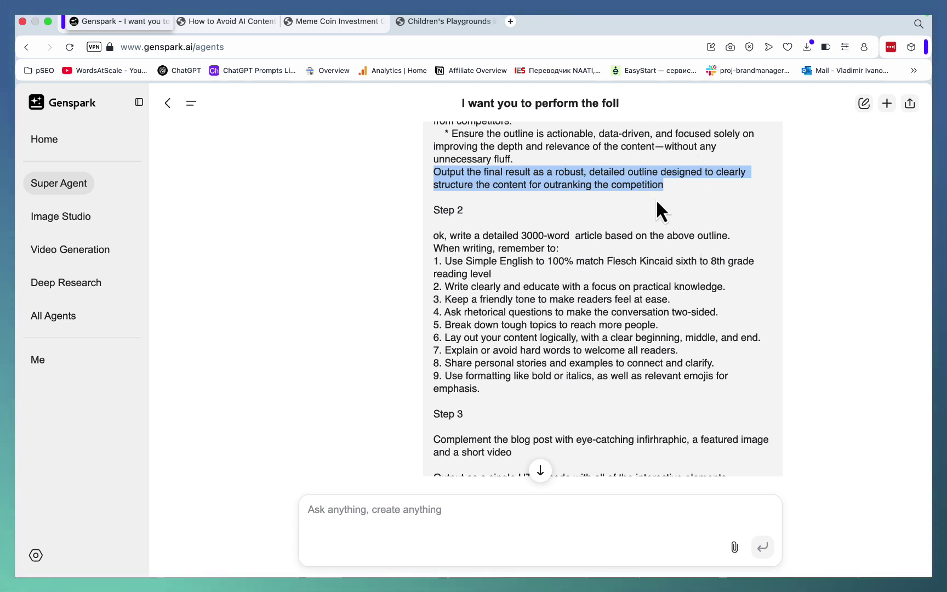
scroll(656, 199, "down", 2)
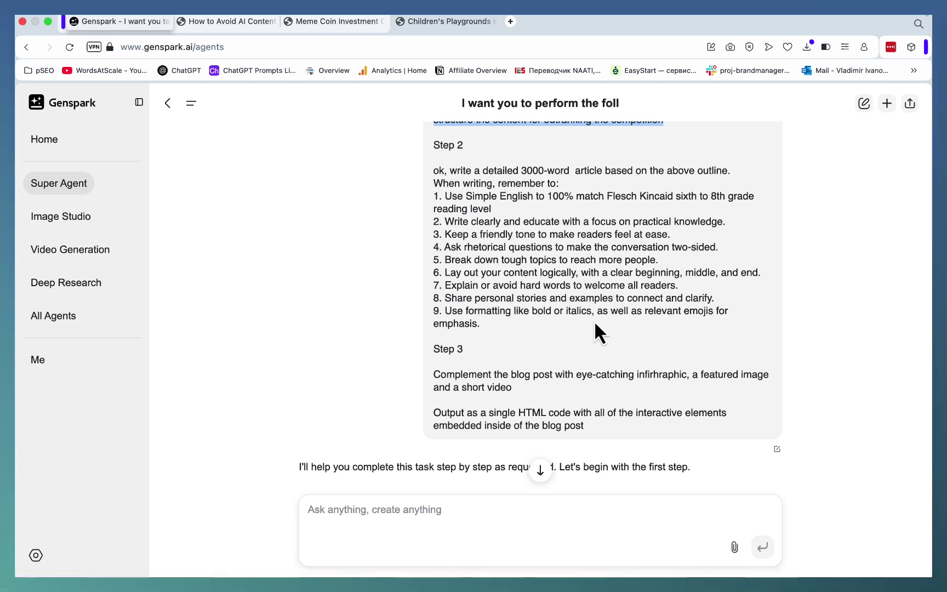
scroll(594, 325, "down", 1)
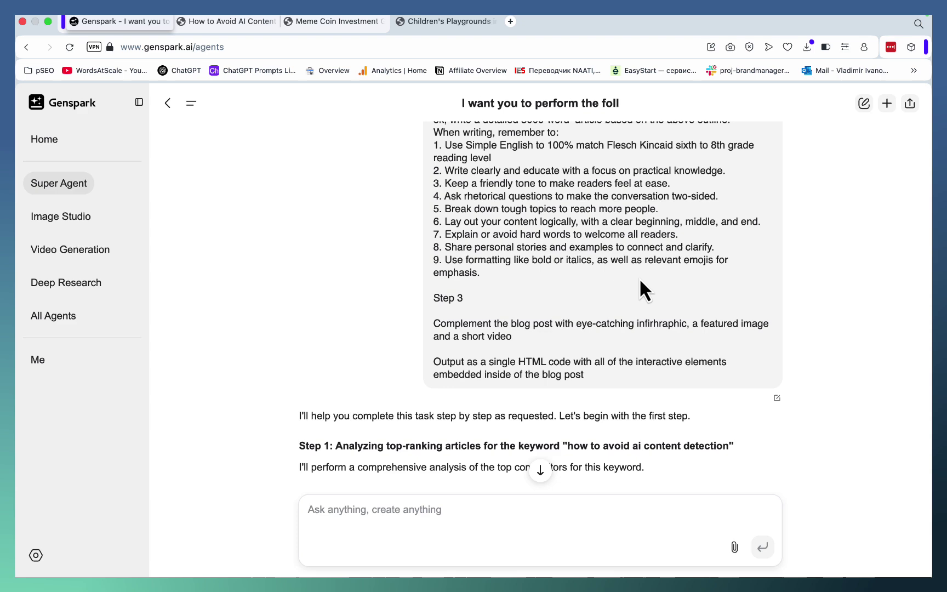
scroll(735, 278, "down", 2)
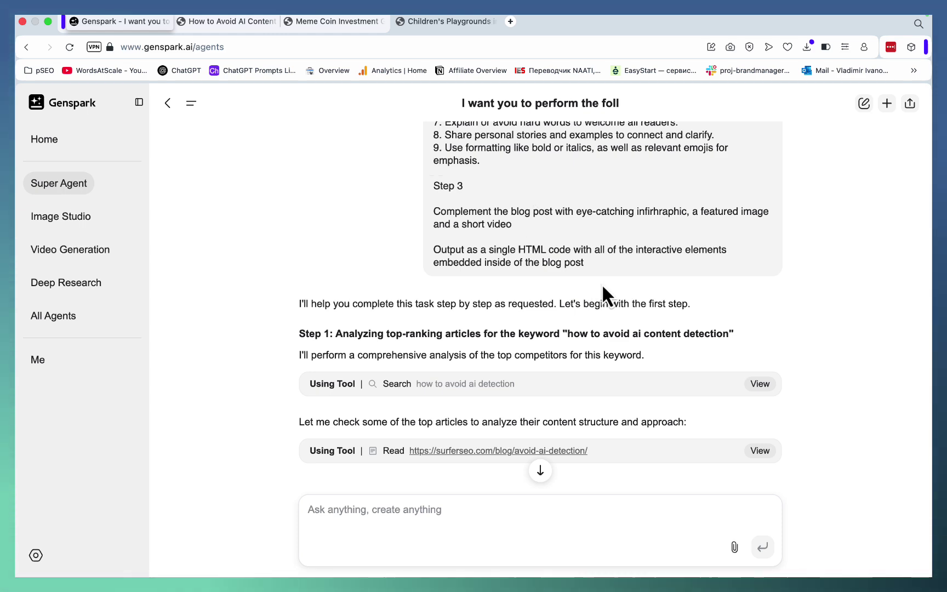
Step: Jump to the '3. Utilize AI Humanizer Tools' section, then close the How to Avoid AI Content tab
left_click(242, 21)
left_click(325, 244)
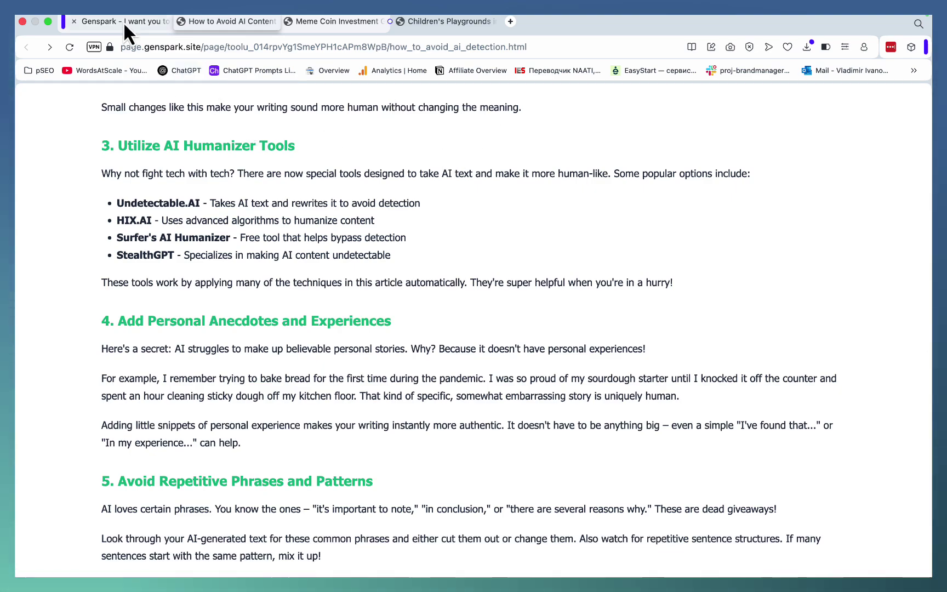
left_click(181, 21)
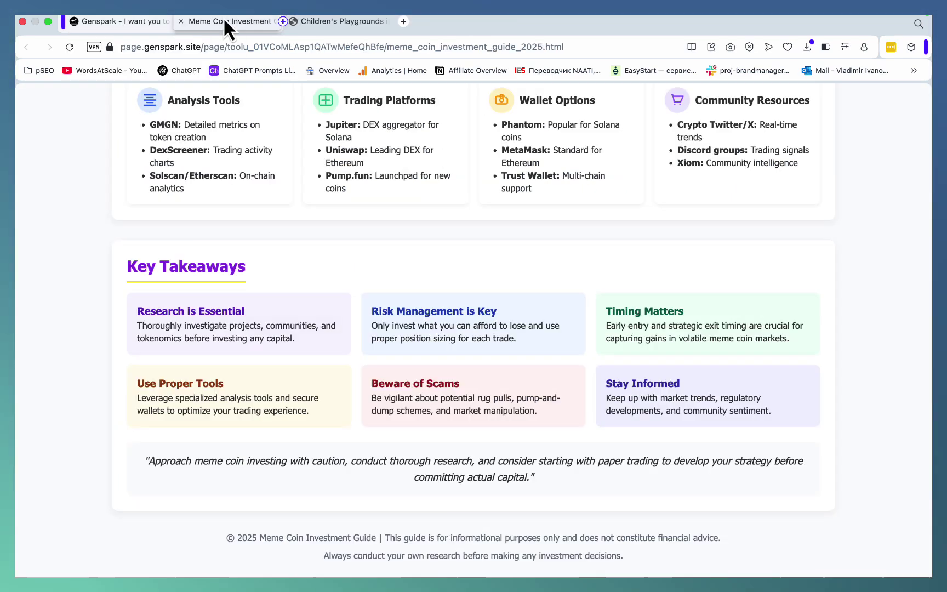
Step: Glance over the meme coin guide, then go back to the top of the Genspark chat
scroll(345, 227, "up", 15)
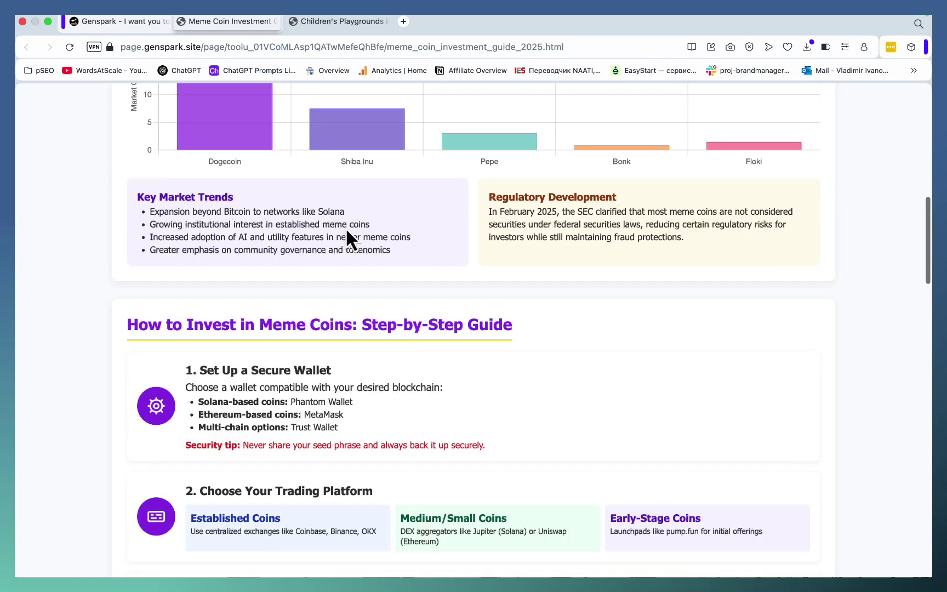
scroll(345, 227, "up", 10)
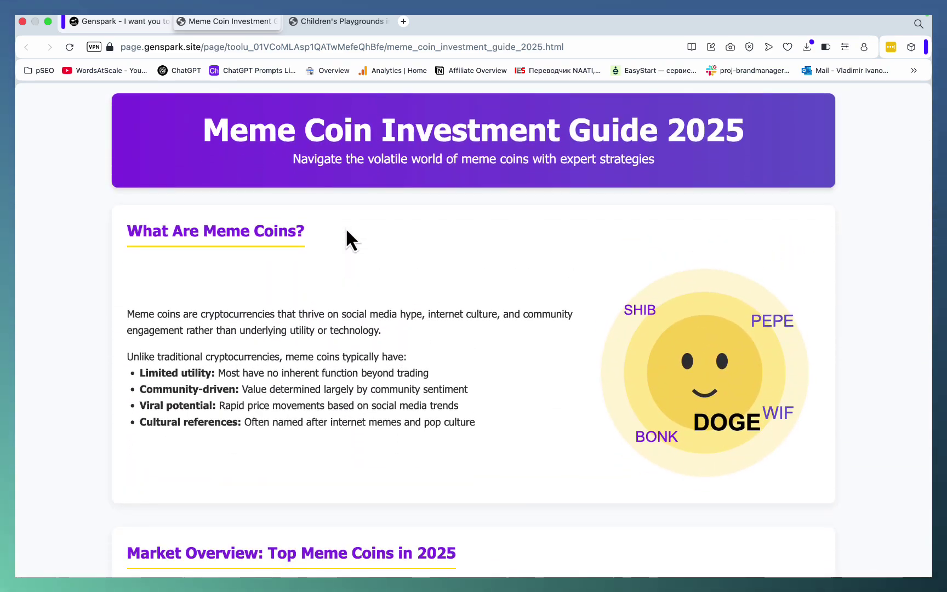
key("ctrl+shift+Tab")
scroll(693, 225, "up", 15)
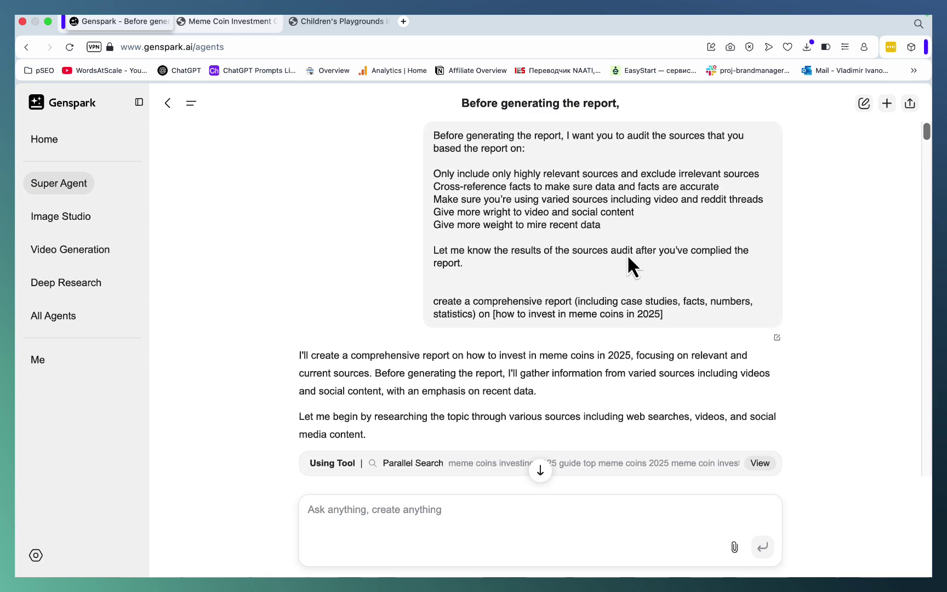
Step: Scroll through the research steps and report to the Results of Sources Audit and Weighting of Sources
scroll(626, 254, "down", 2)
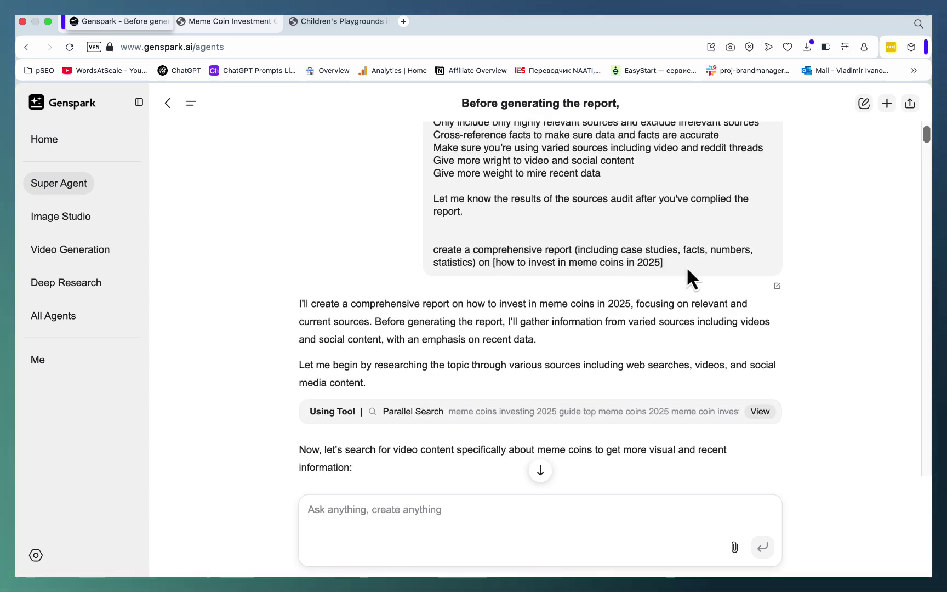
scroll(688, 268, "down", 6)
scroll(692, 276, "down", 8)
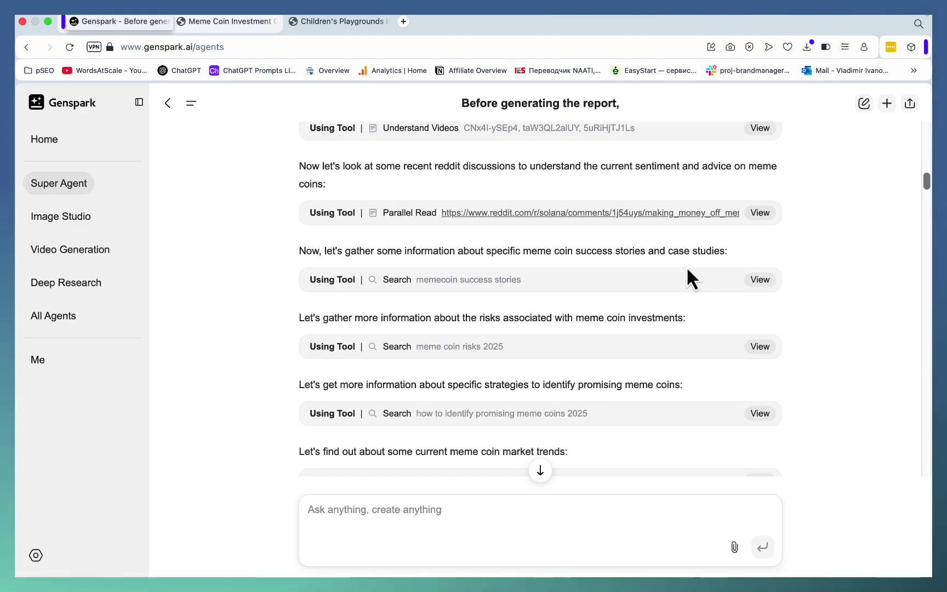
scroll(688, 269, "down", 10)
scroll(692, 277, "down", 10)
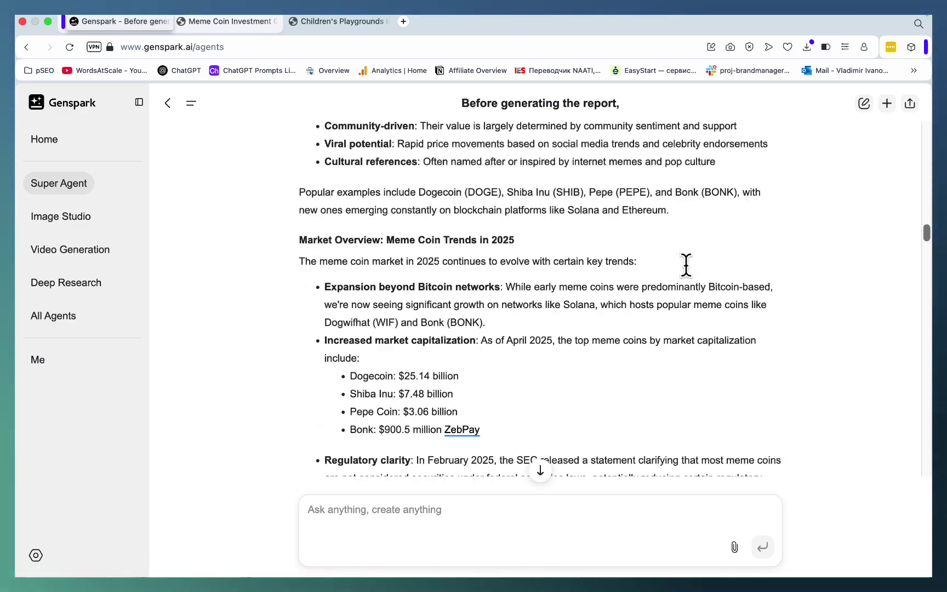
scroll(692, 277, "down", 10)
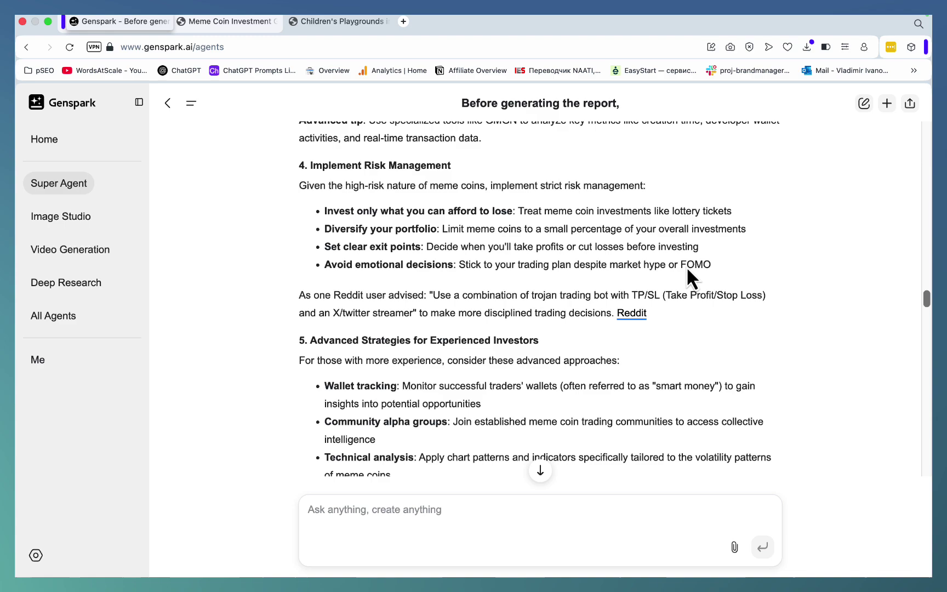
scroll(688, 268, "down", 10)
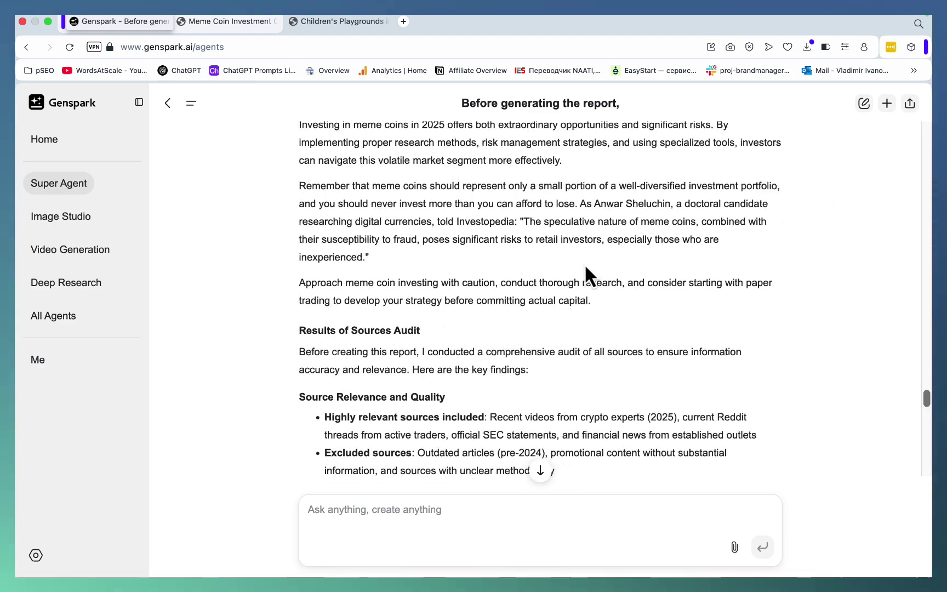
scroll(585, 267, "down", 3)
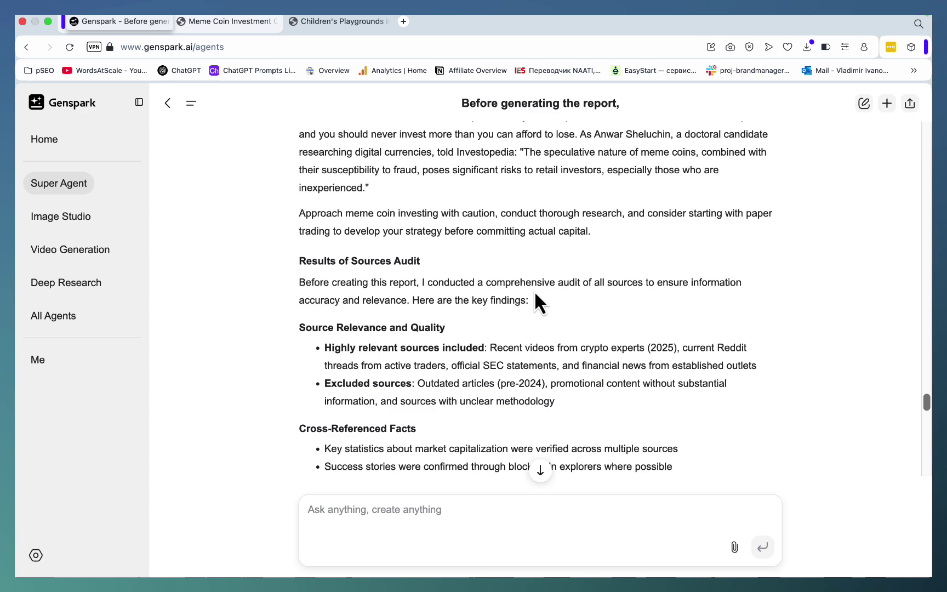
scroll(539, 216, "down", 3)
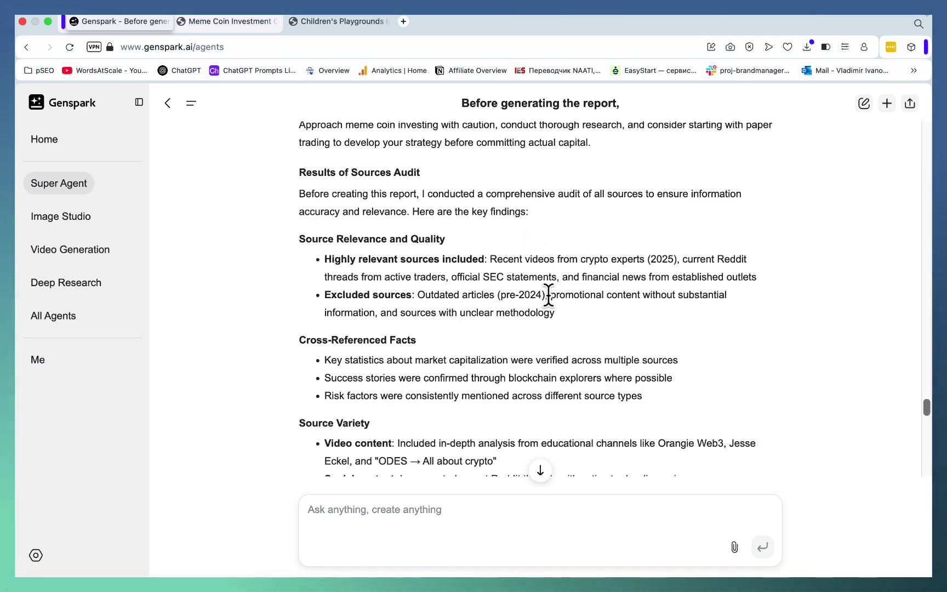
scroll(548, 296, "down", 2)
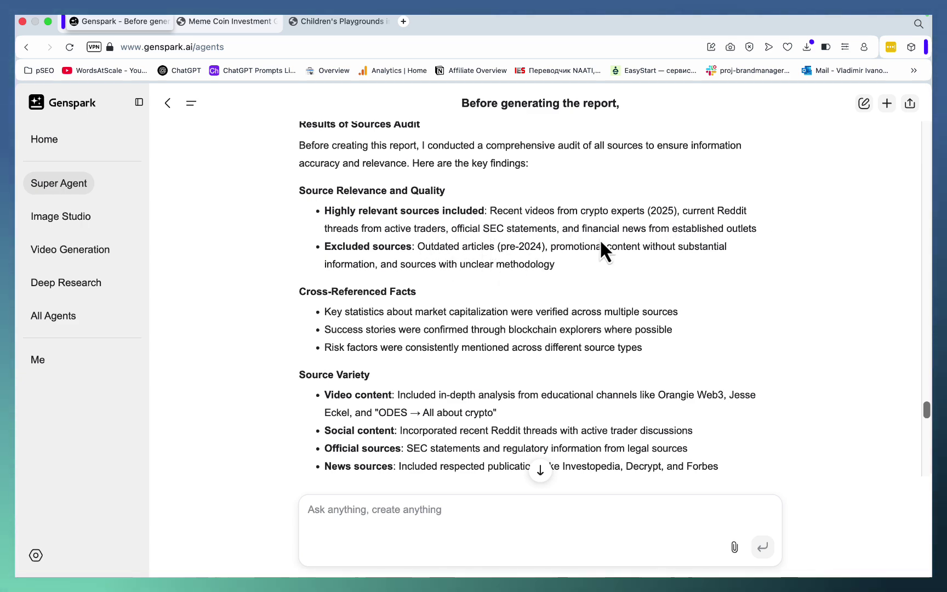
scroll(665, 222, "down", 3)
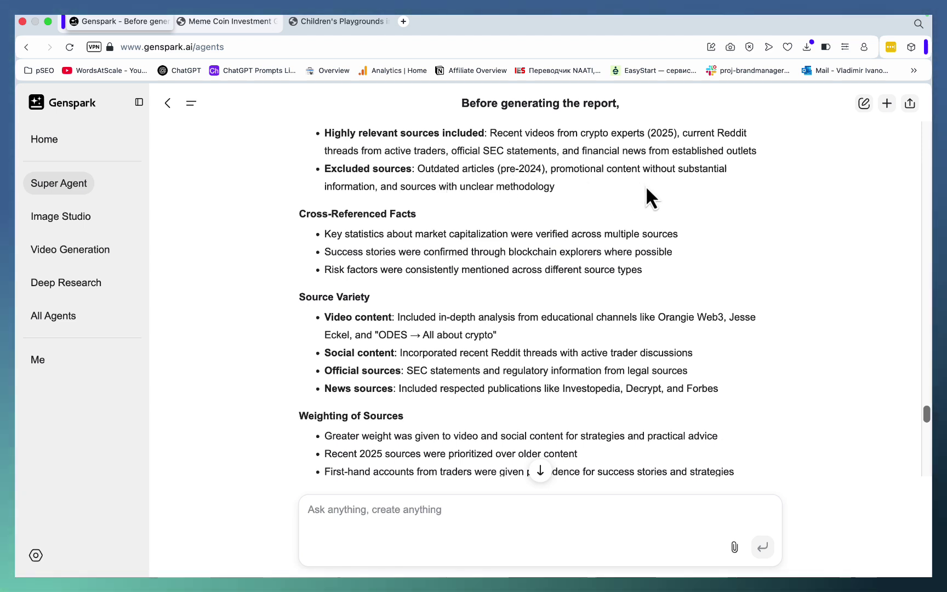
scroll(646, 185, "down", 1)
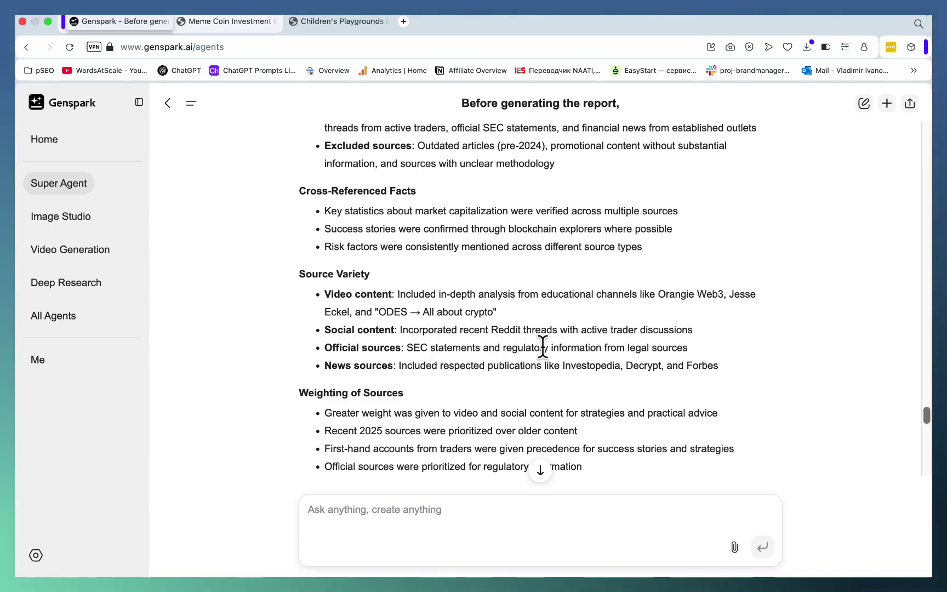
scroll(586, 344, "down", 3)
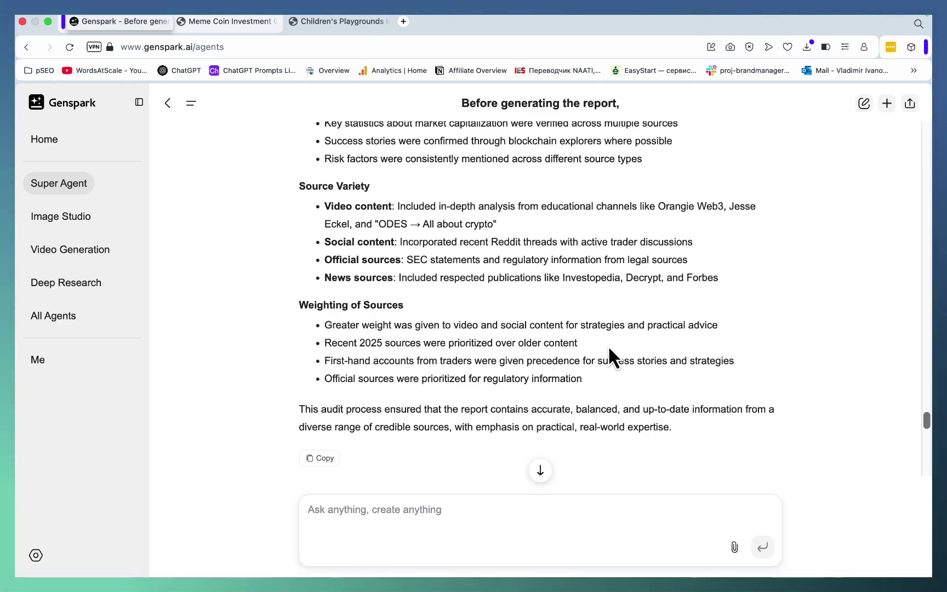
Step: Scroll to the infographic reply and preview the meme_coin_investment_guide_2025 page beside the chat
scroll(702, 345, "down", 5)
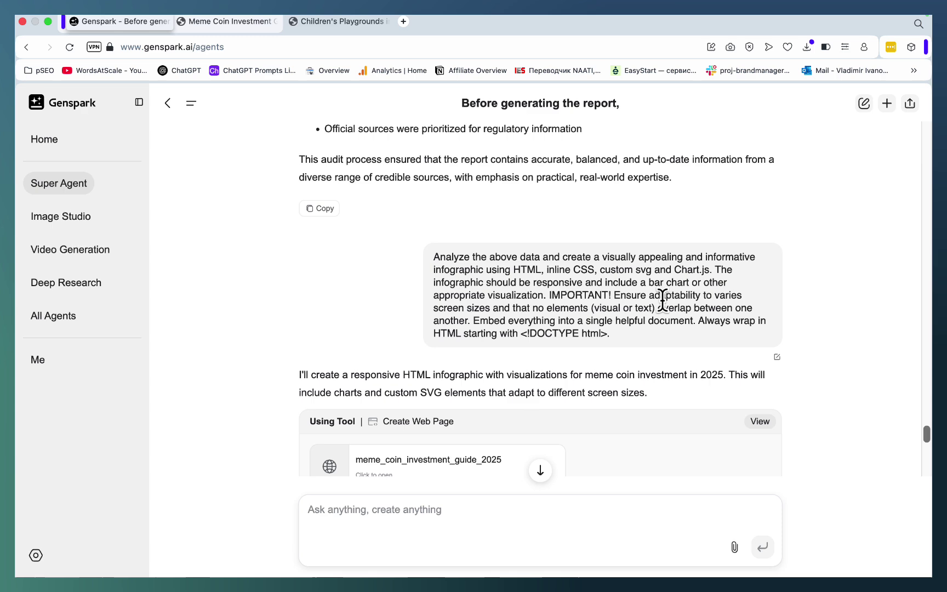
scroll(743, 343, "down", 3)
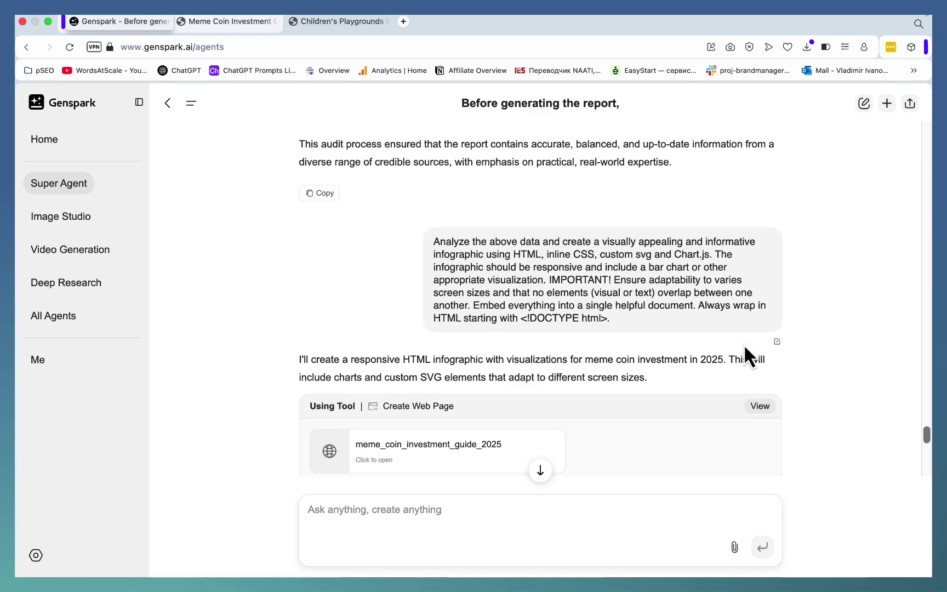
scroll(455, 307, "down", 4)
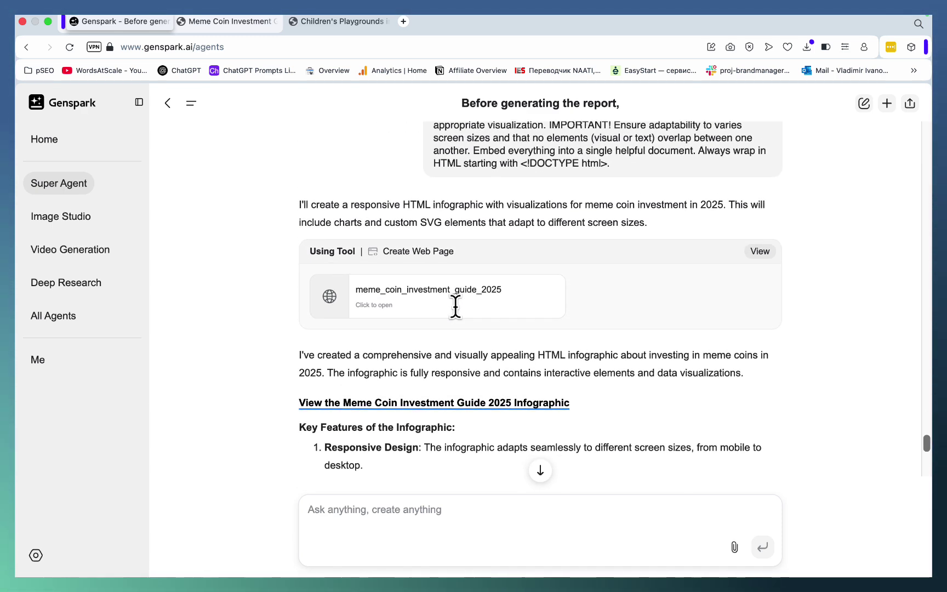
left_click(427, 305)
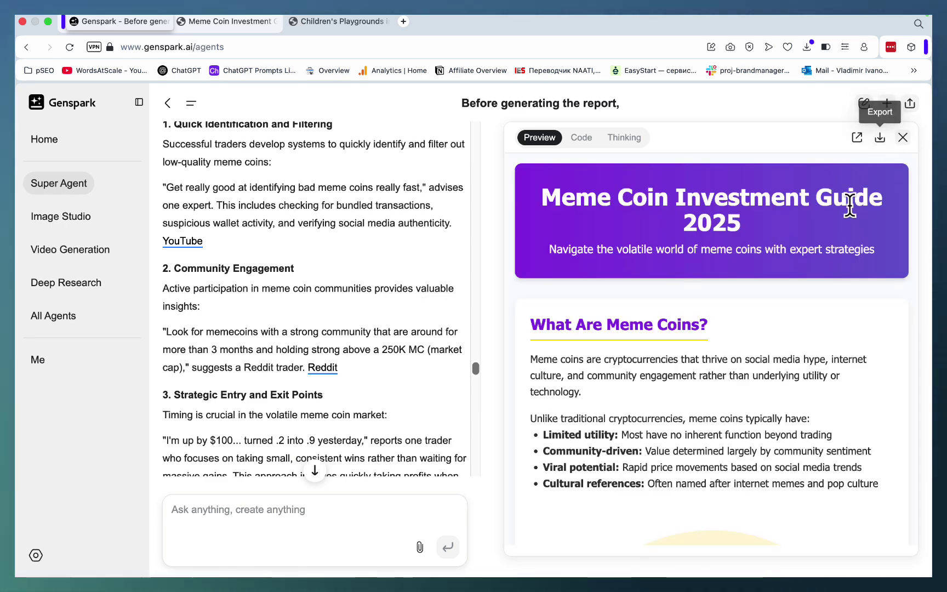
Step: Export the infographic from the Code view as a PDF and scroll through the one-page document
left_click(581, 138)
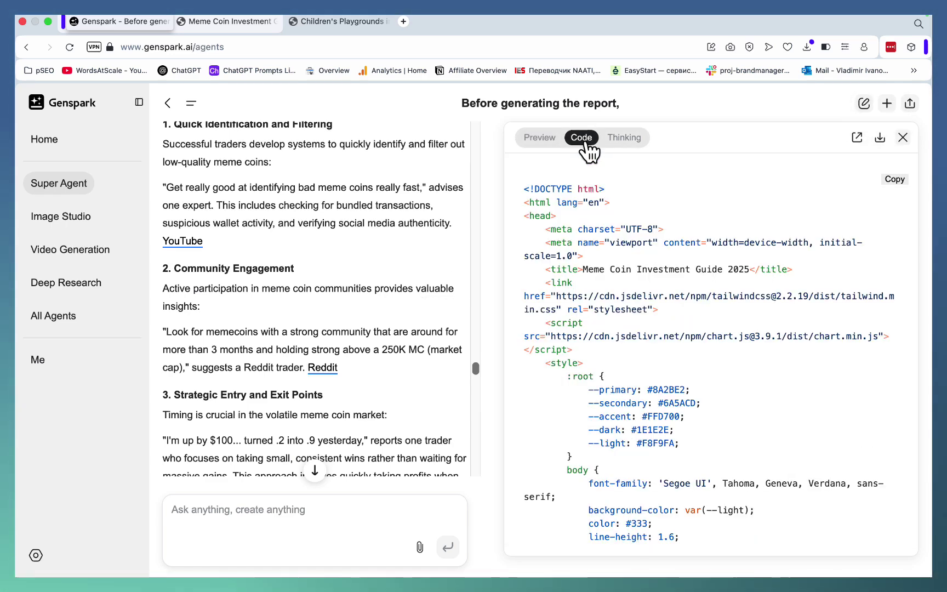
left_click(879, 138)
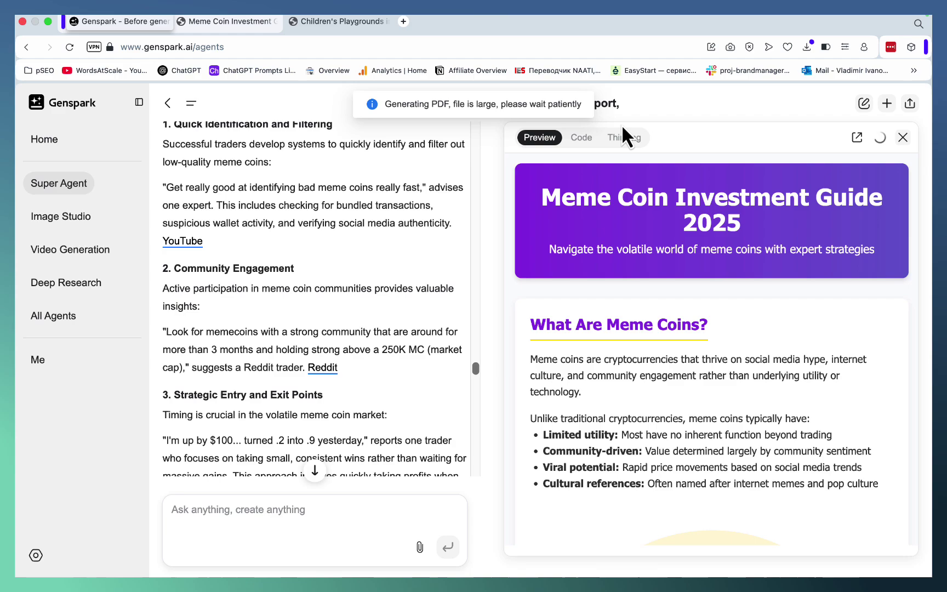
scroll(881, 250, "down", 15)
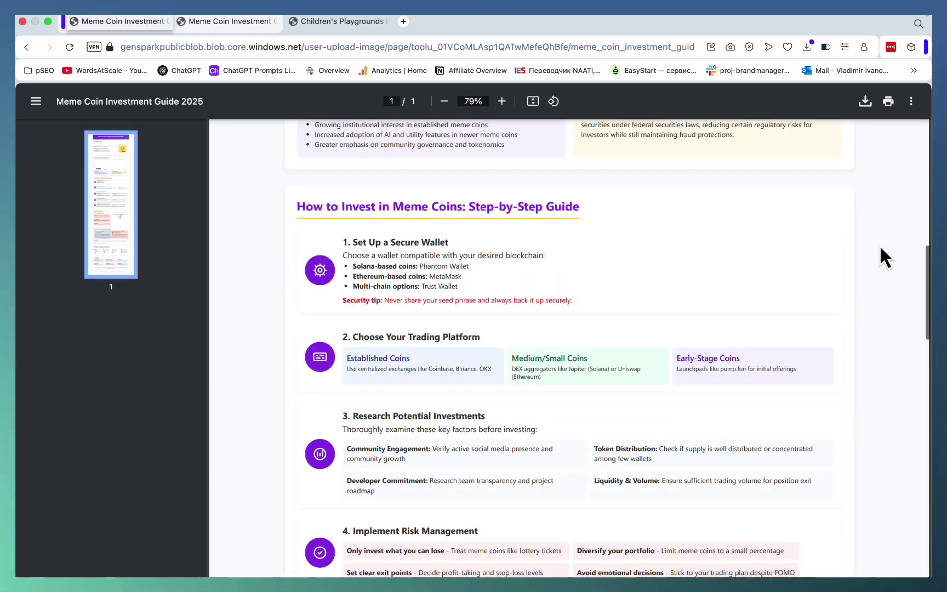
scroll(880, 248, "down", 10)
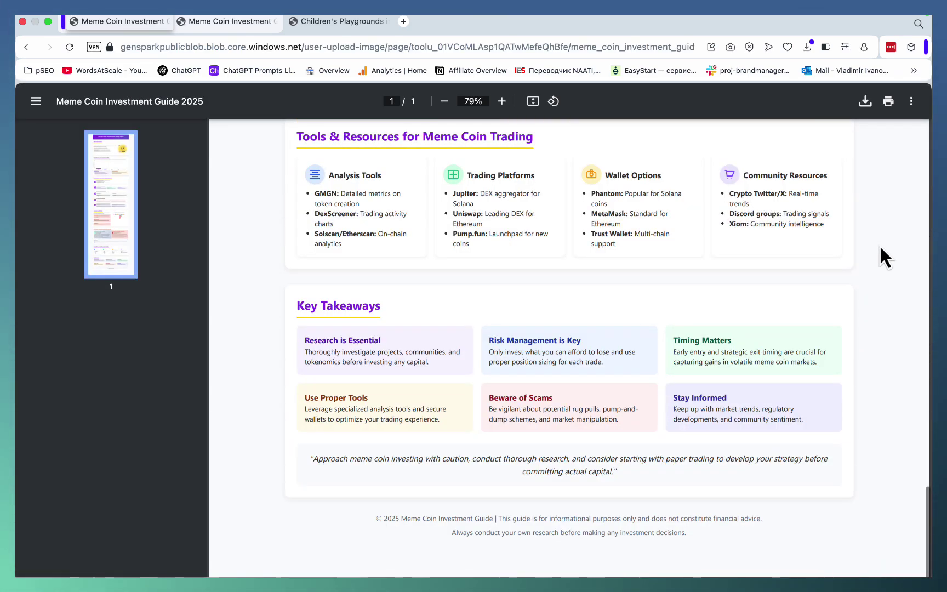
scroll(880, 248, "up", 20)
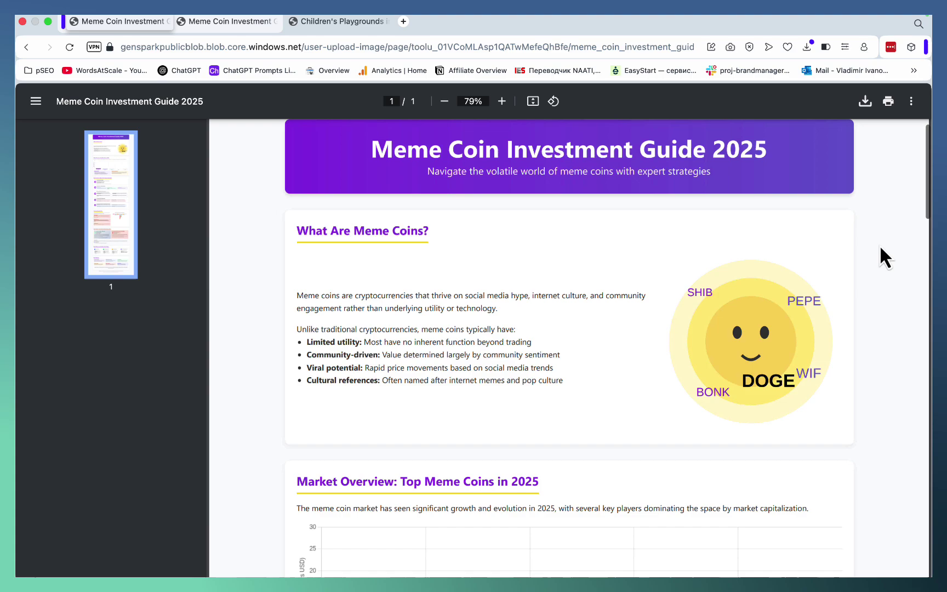
scroll(880, 244, "down", 20)
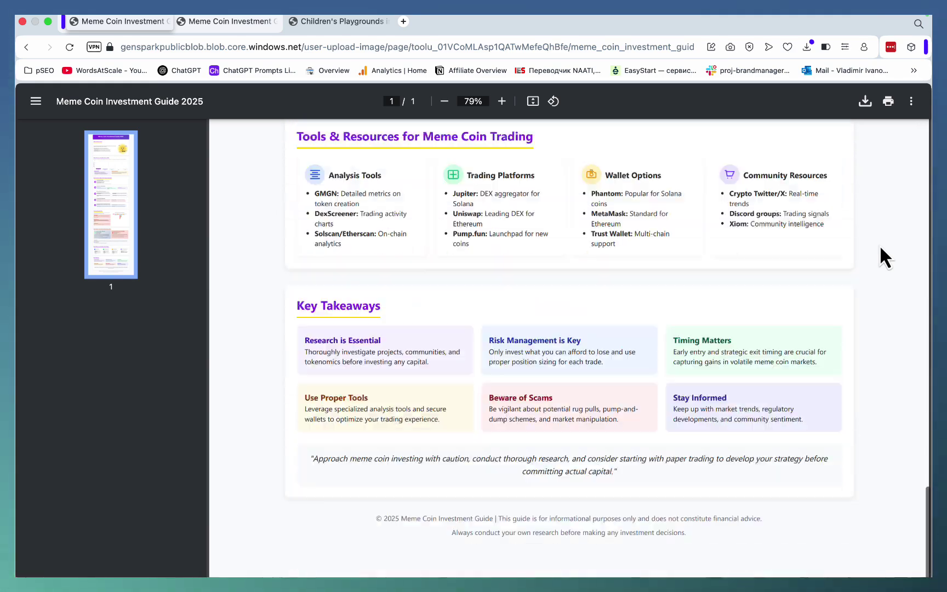
Step: Close both meme coin tabs, then open Parque de los Niños on Google Maps and review its listing
left_click(275, 21)
left_click(225, 22)
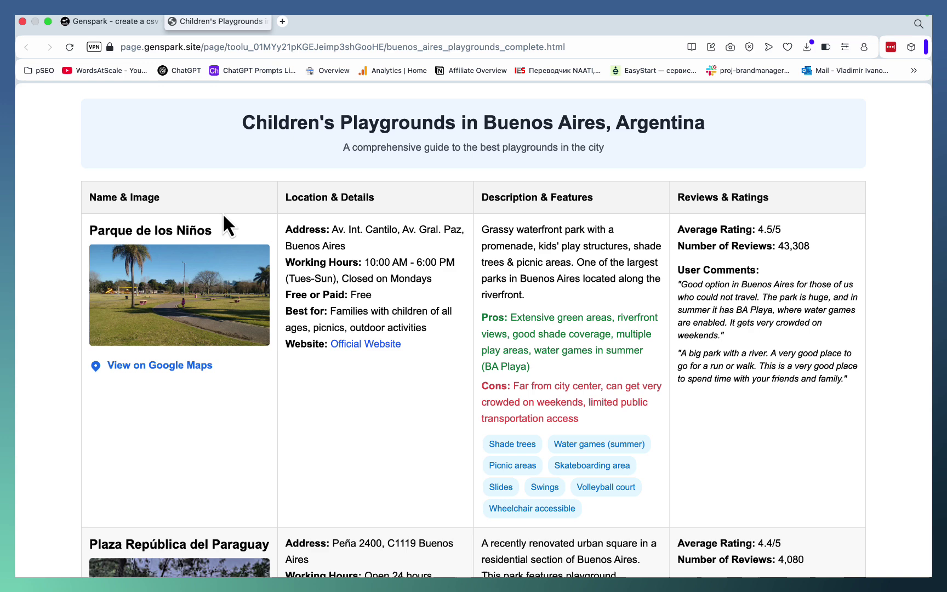
left_click(182, 364)
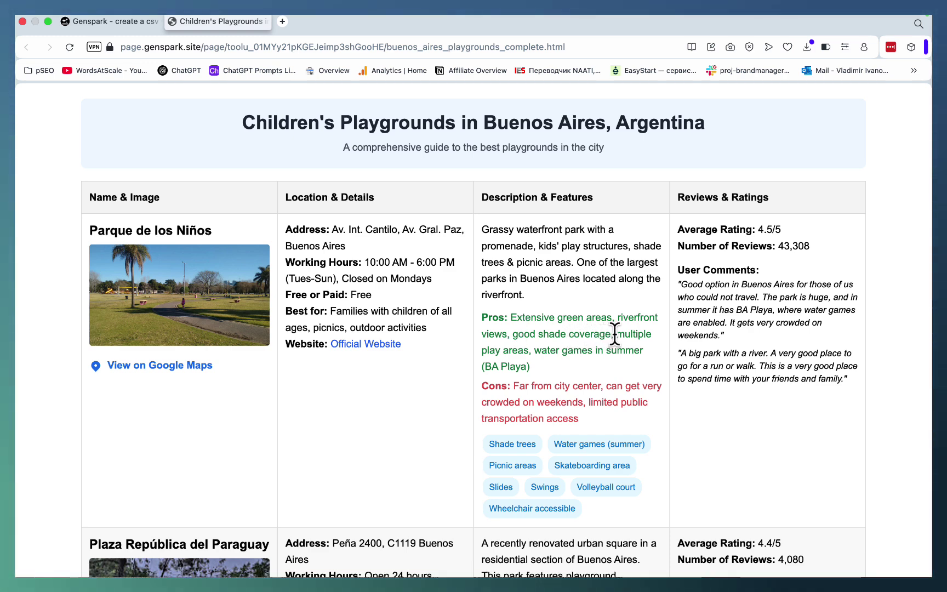
scroll(624, 357, "down", 1)
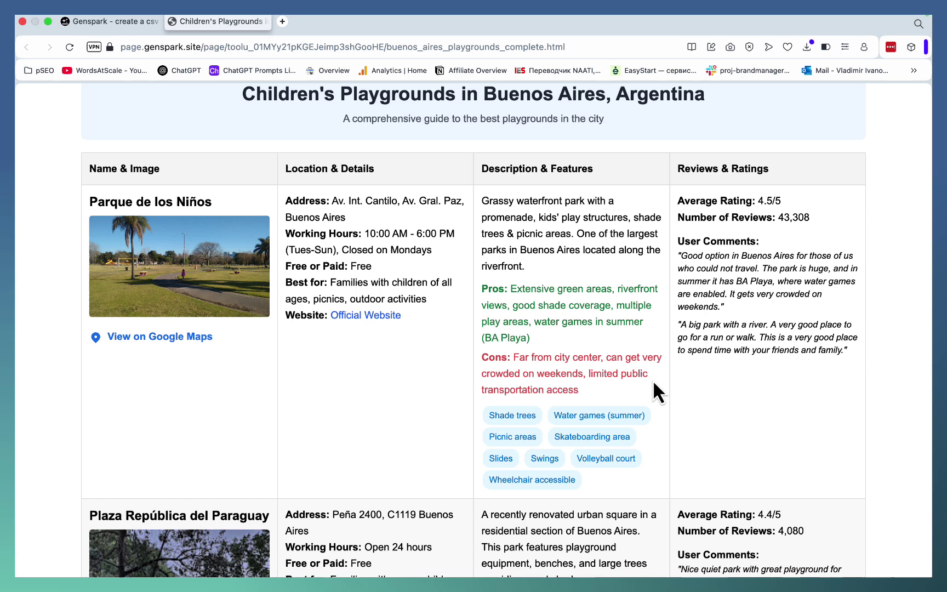
scroll(654, 384, "down", 2)
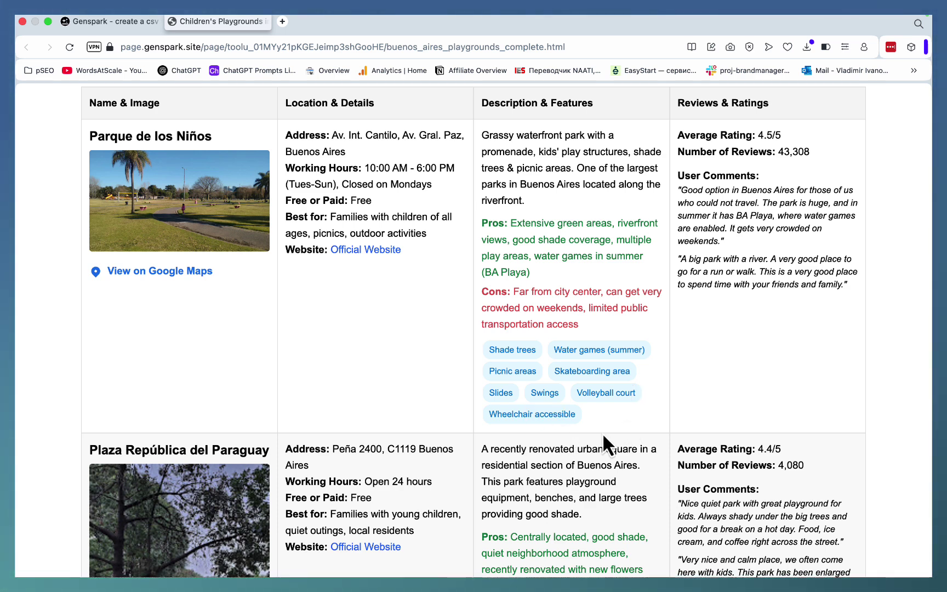
scroll(602, 432, "up", 2)
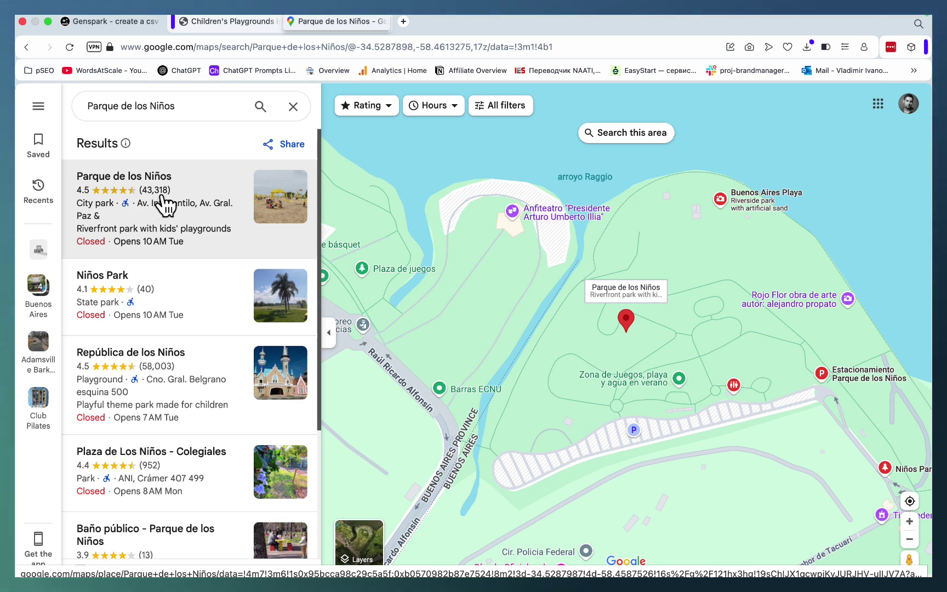
Step: Compare the Parque de los Niños map results with the playgrounds directory, then return to the Genspark chat
left_click(222, 19)
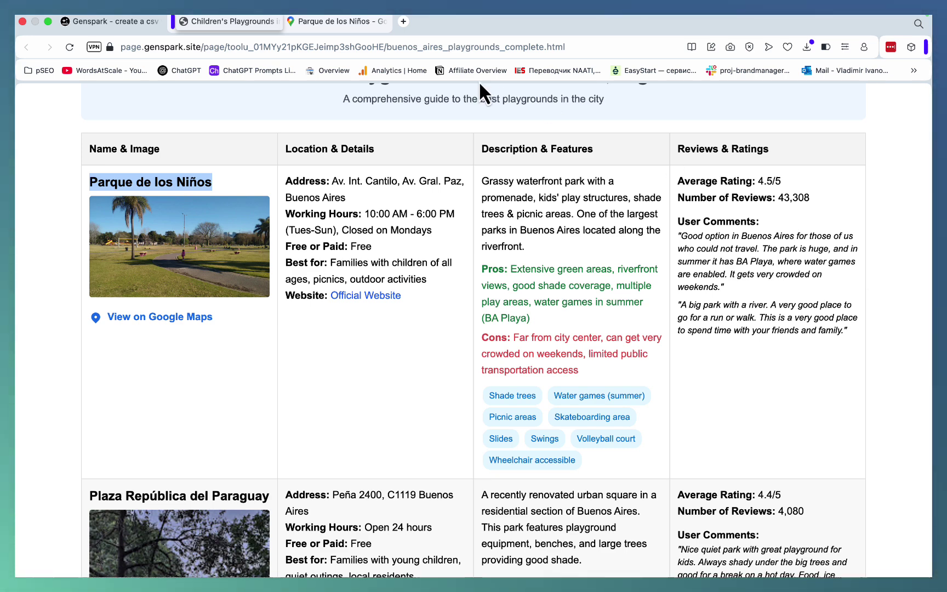
left_click(331, 24)
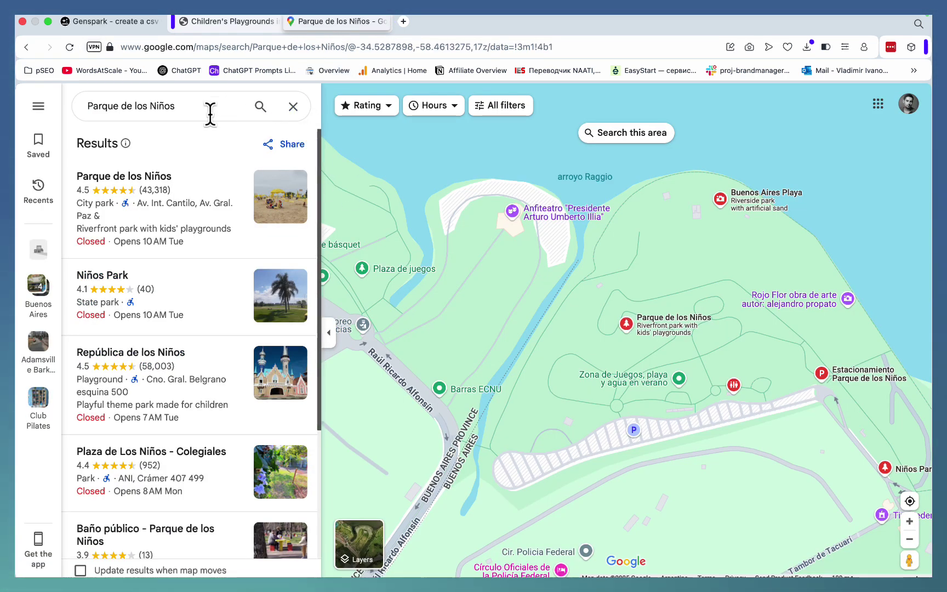
left_click(240, 22)
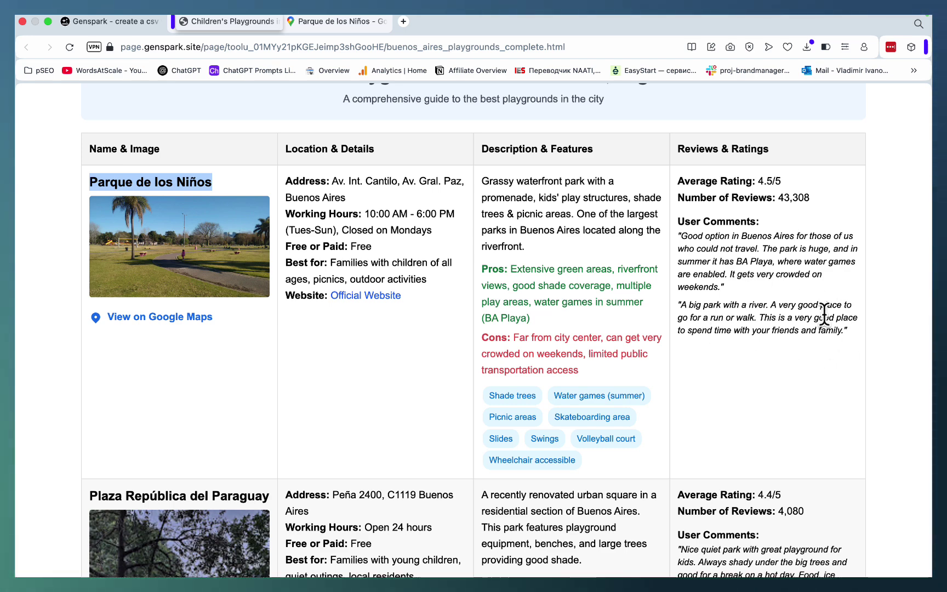
left_click(130, 22)
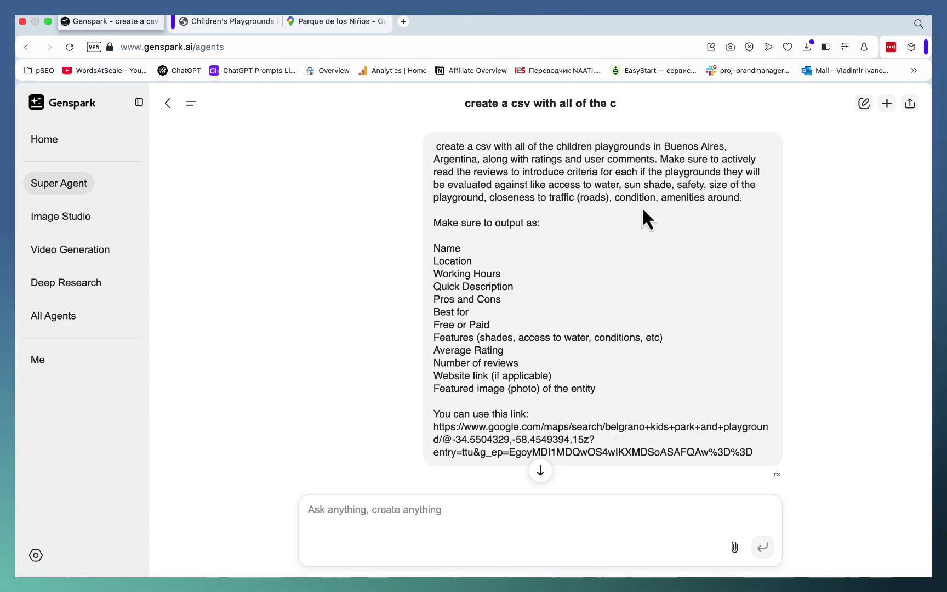
Step: Select the Google Maps link for the 'belgrano kids park and playground' search in the original prompt
scroll(646, 218, "down", 1)
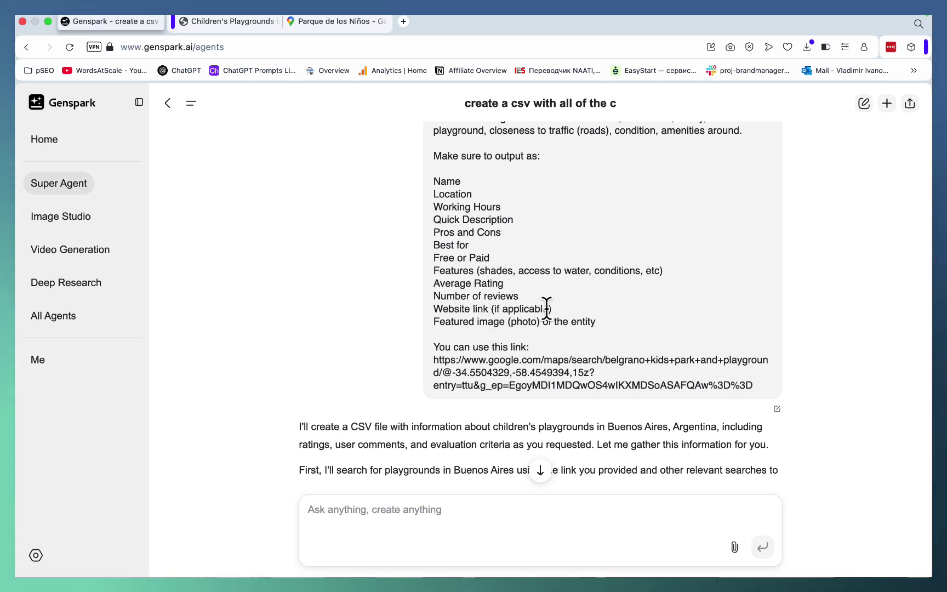
scroll(596, 327, "down", 1)
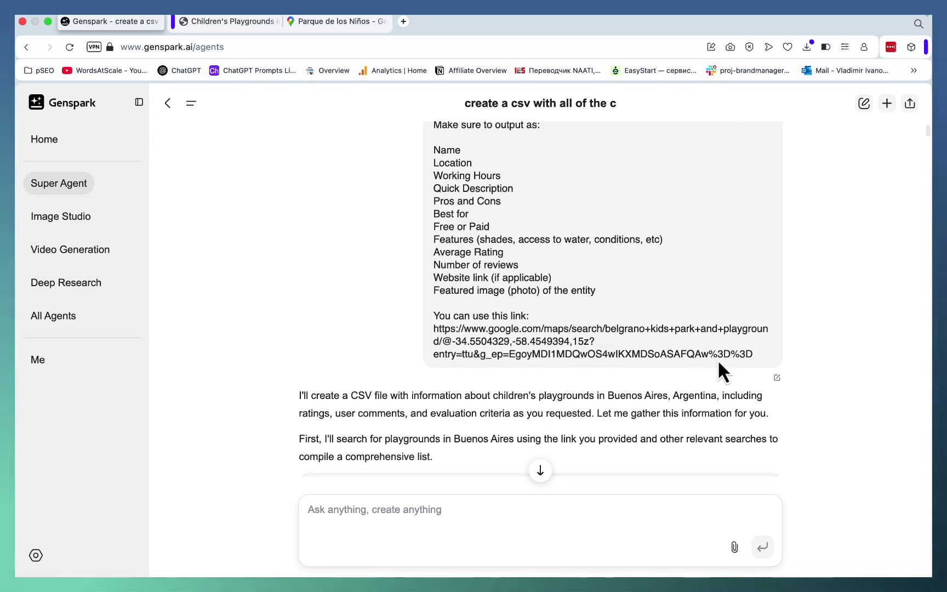
left_click_drag(765, 355, 432, 330)
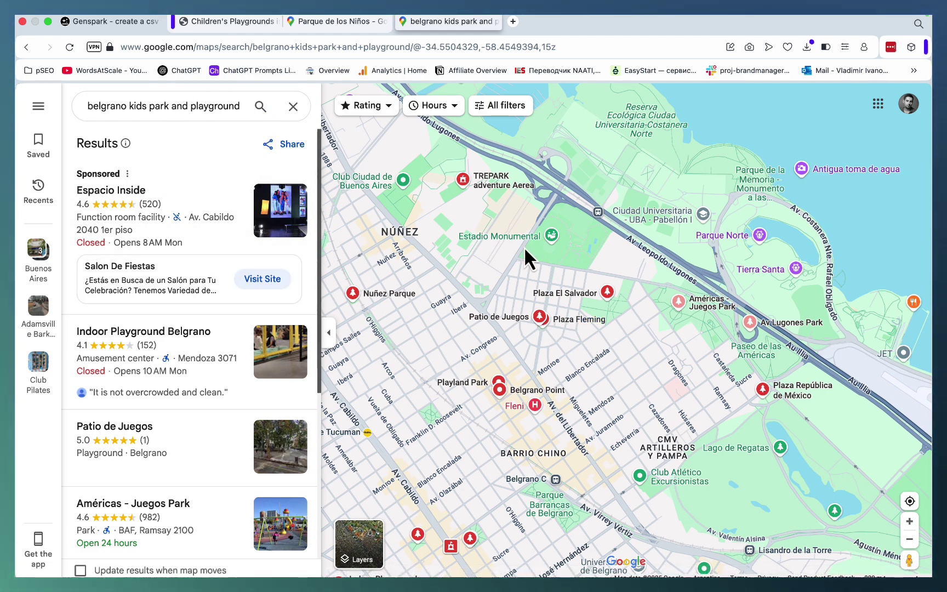
Step: Leave Google Maps and return to the Genspark buenos_aires_playgrounds Playground Comparison page
key("super+1")
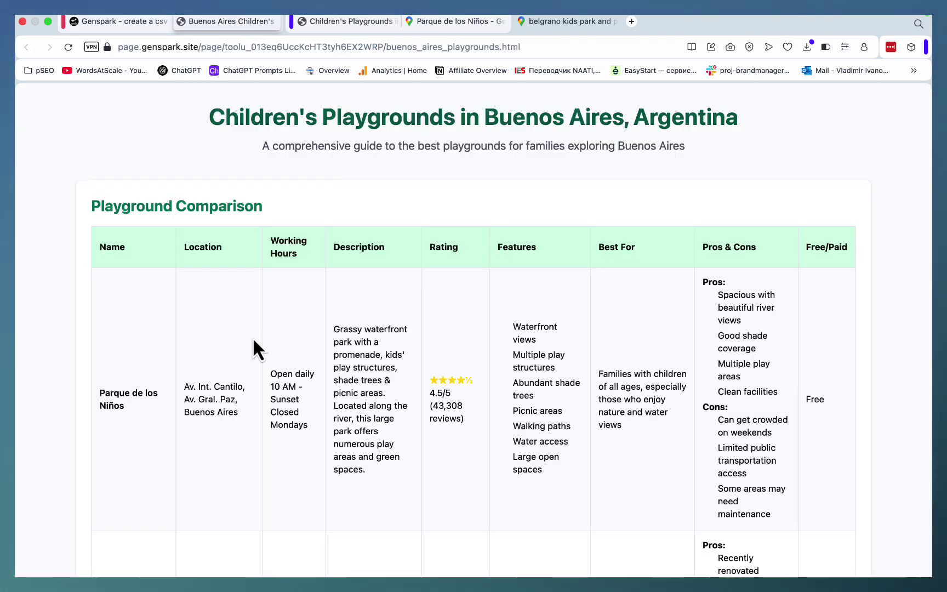
Step: Close the page preview and open the final reply's 'Complete Version' playgrounds directory link
left_click(146, 23)
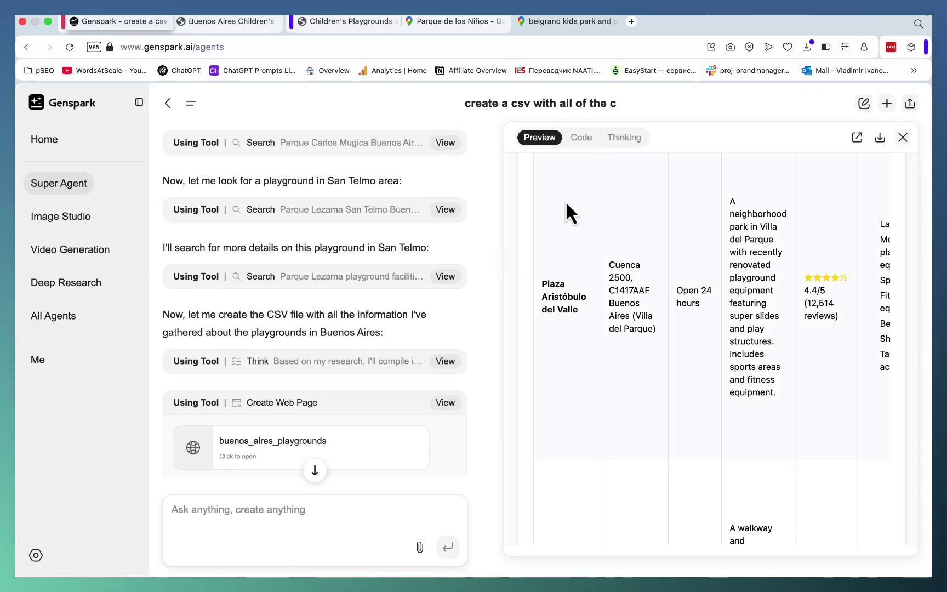
left_click(902, 137)
scroll(642, 269, "down", 10)
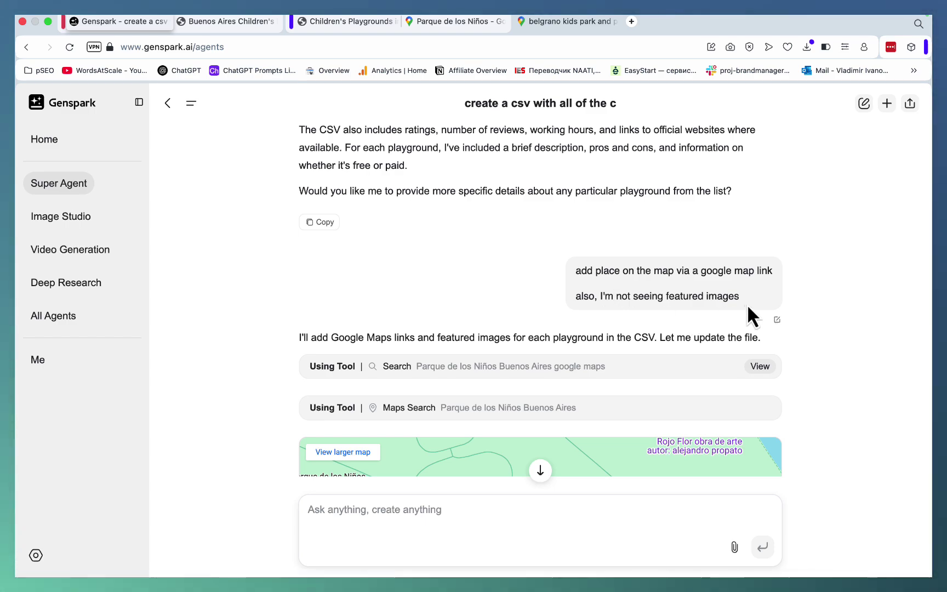
scroll(749, 303, "down", 2)
scroll(749, 304, "down", 15)
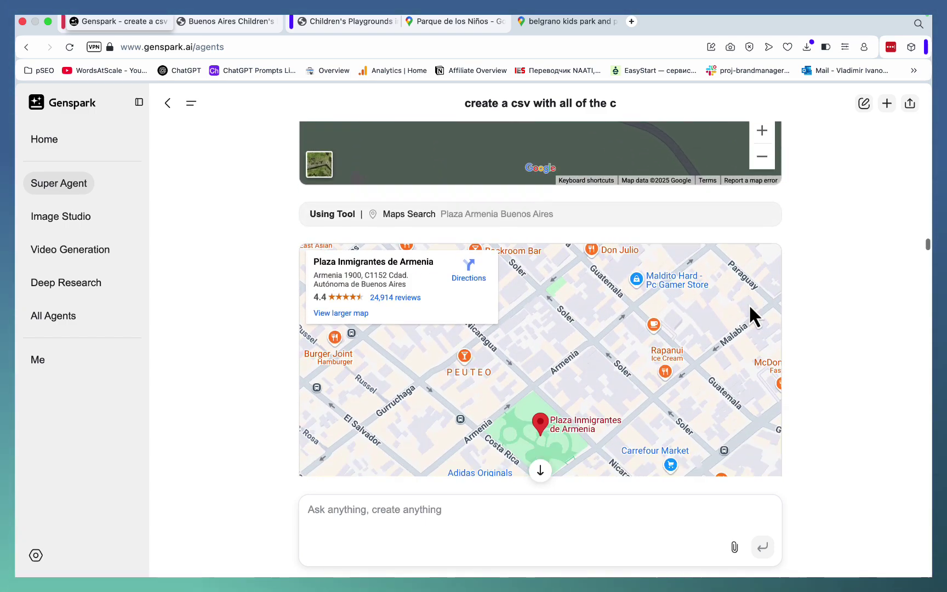
scroll(749, 303, "down", 12)
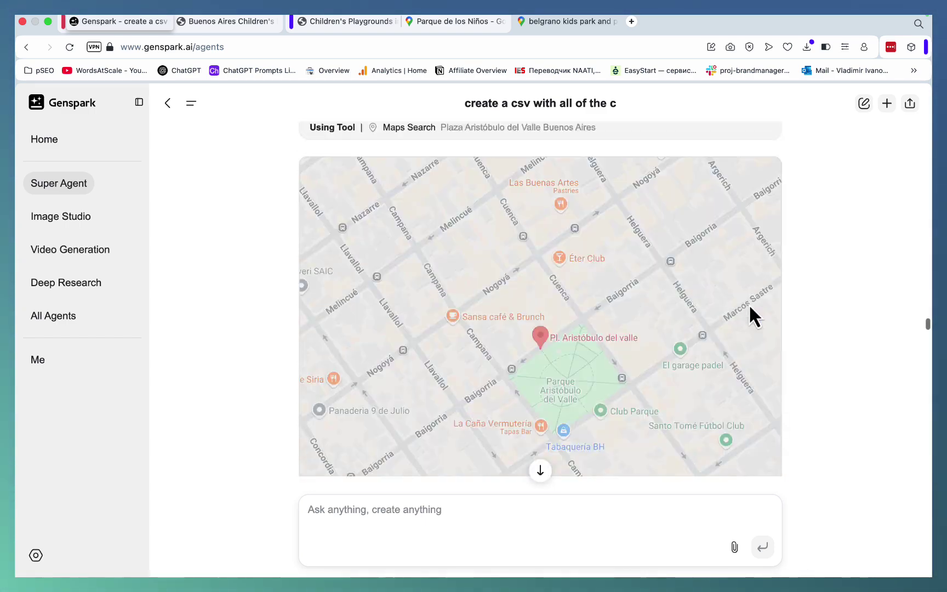
left_click(476, 222)
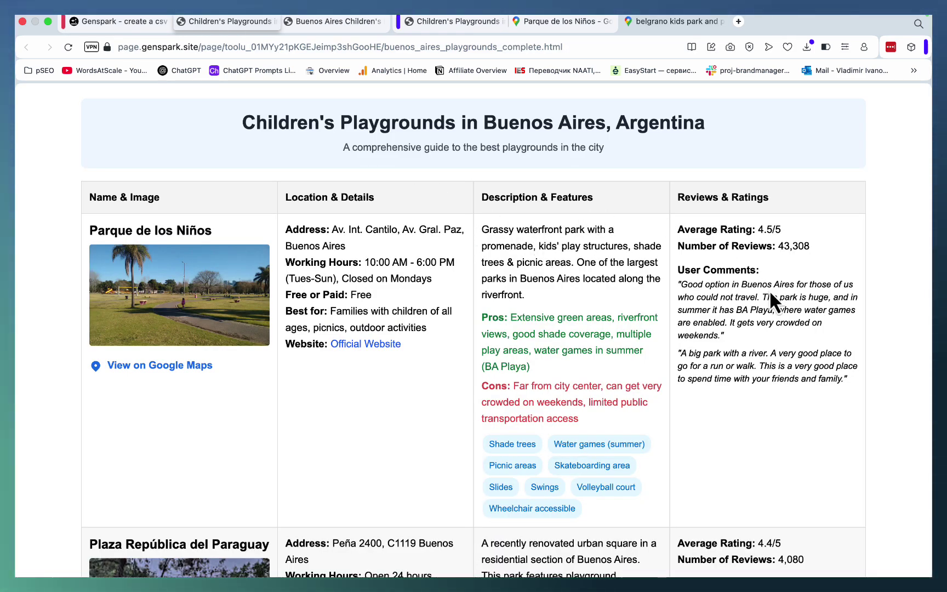
Step: Read through the Comprehensive Directory Creation Prompt template in the Genspark chat
key("ctrl+shift+Tab")
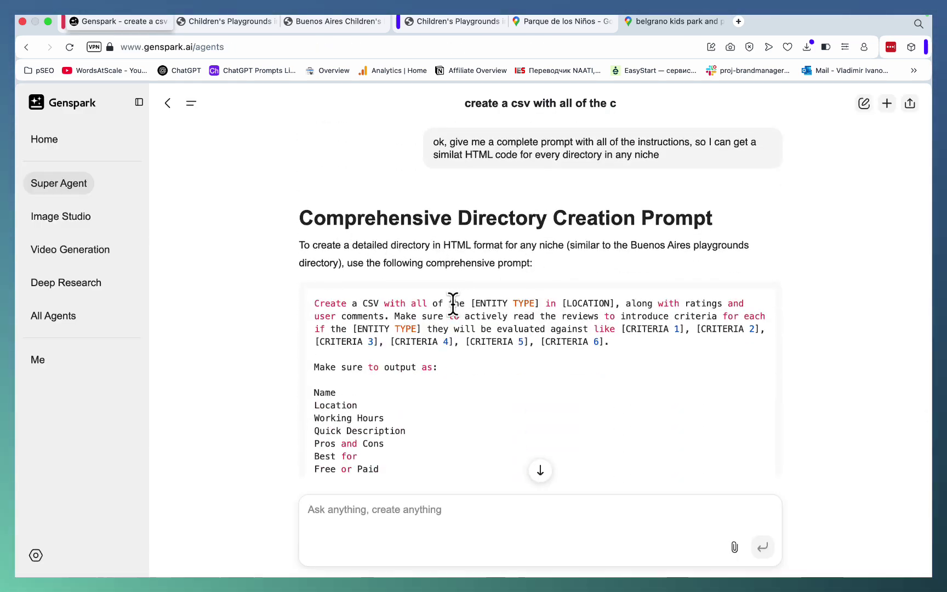
scroll(394, 317, "down", 3)
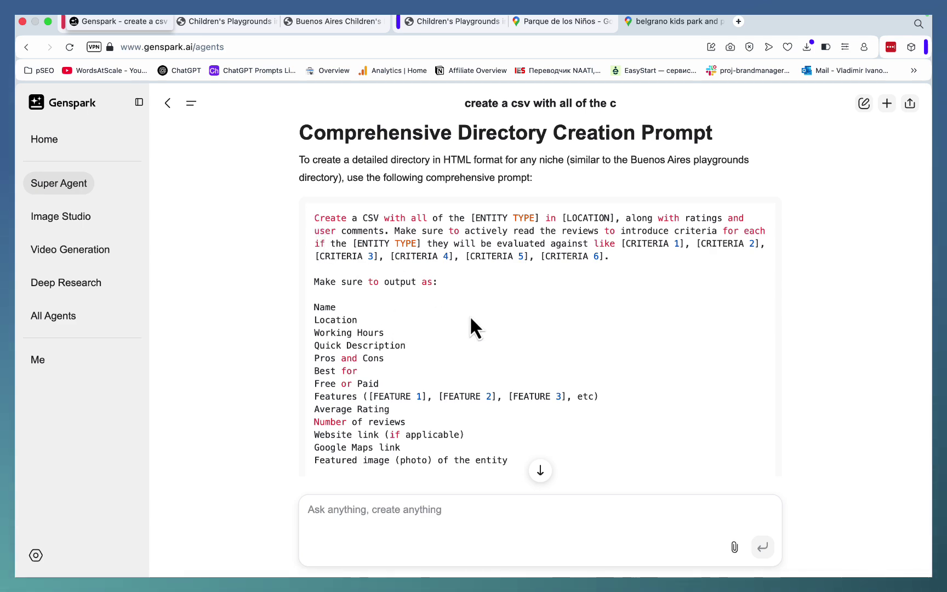
scroll(471, 318, "down", 6)
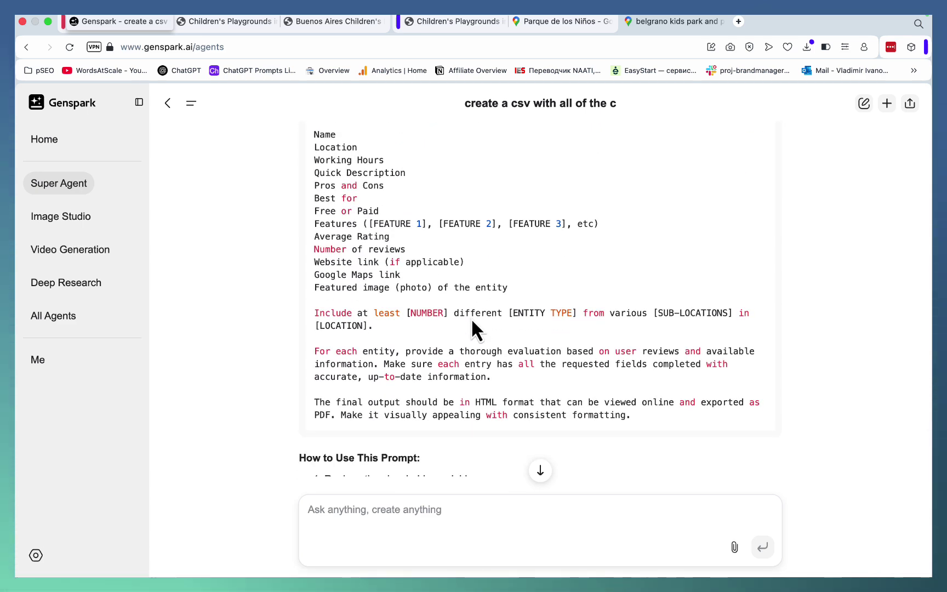
scroll(470, 318, "down", 5)
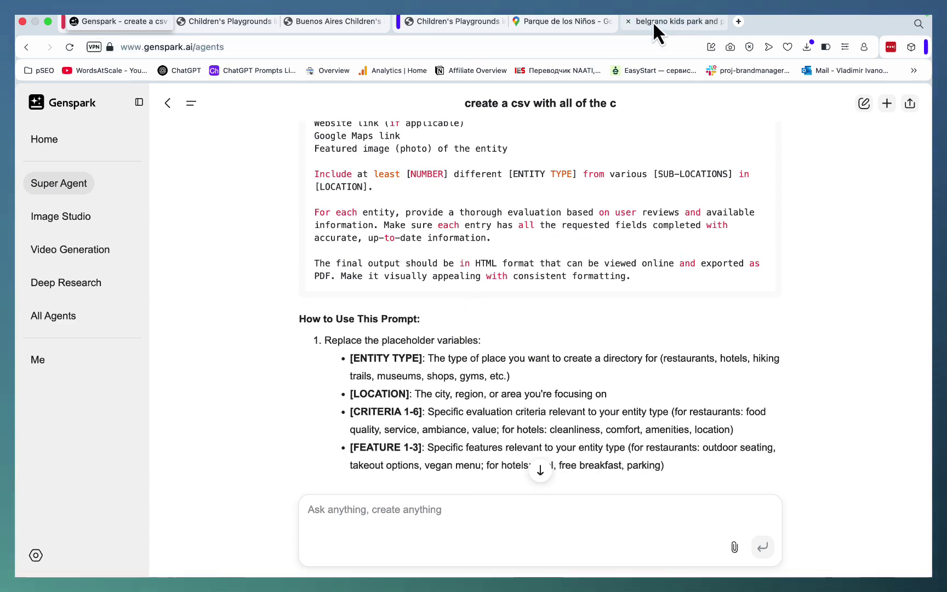
Step: Return to the complete playgrounds page to view Parque de los Niños' 4.5/5 rating, pros and cons
left_click(658, 21)
left_click(477, 21)
scroll(392, 339, "down", 3)
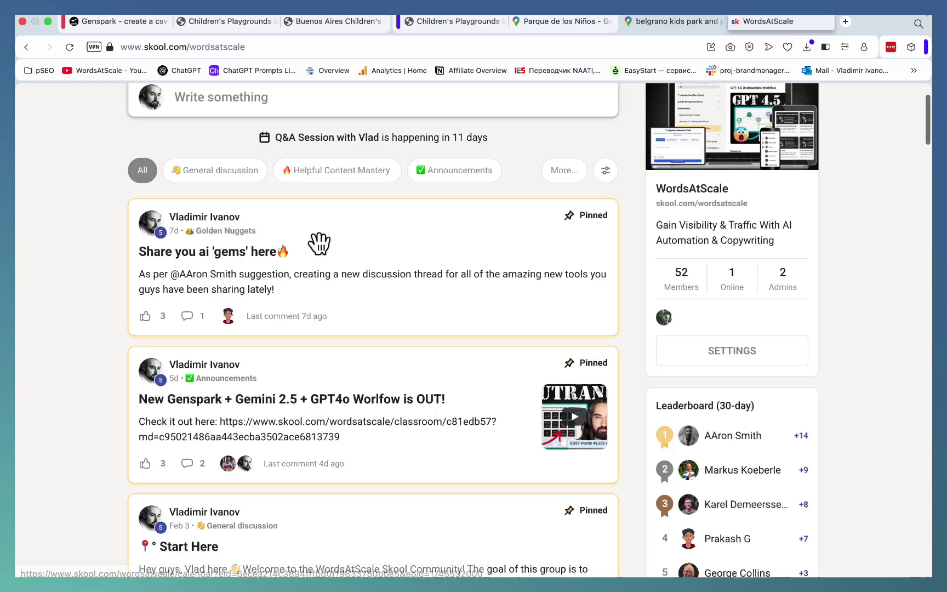
Step: Open the WordsAtScale Classroom to list courses like Helpful Content Mastery, Niche Hunter Course and Custom Tools
scroll(318, 240, "down", 3)
scroll(318, 240, "up", 5)
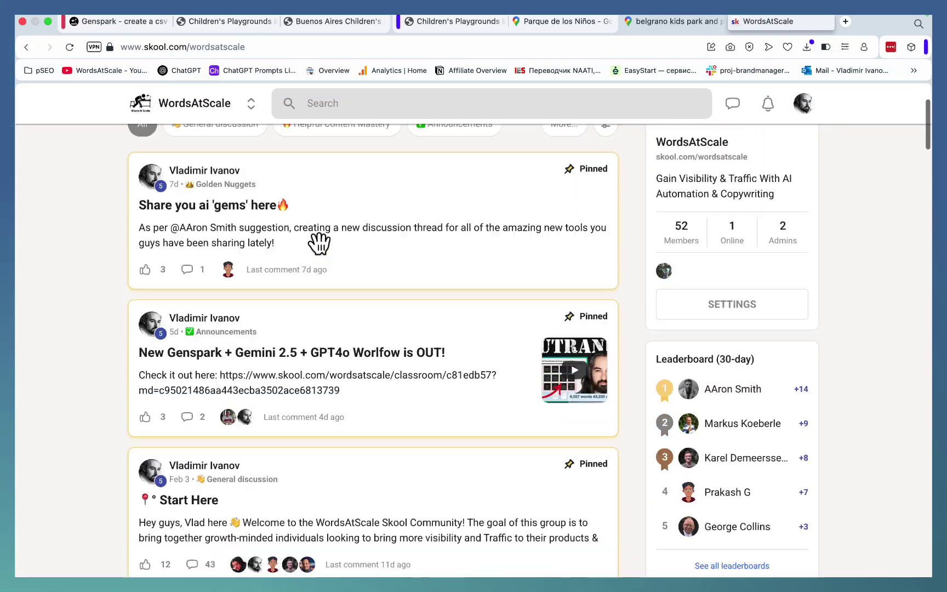
left_click(224, 136)
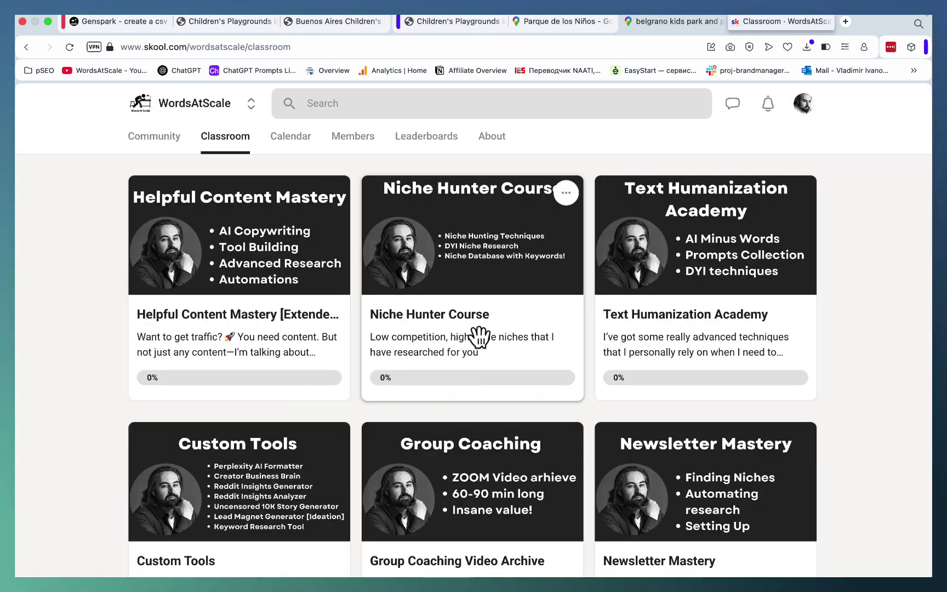
scroll(763, 319, "down", 3)
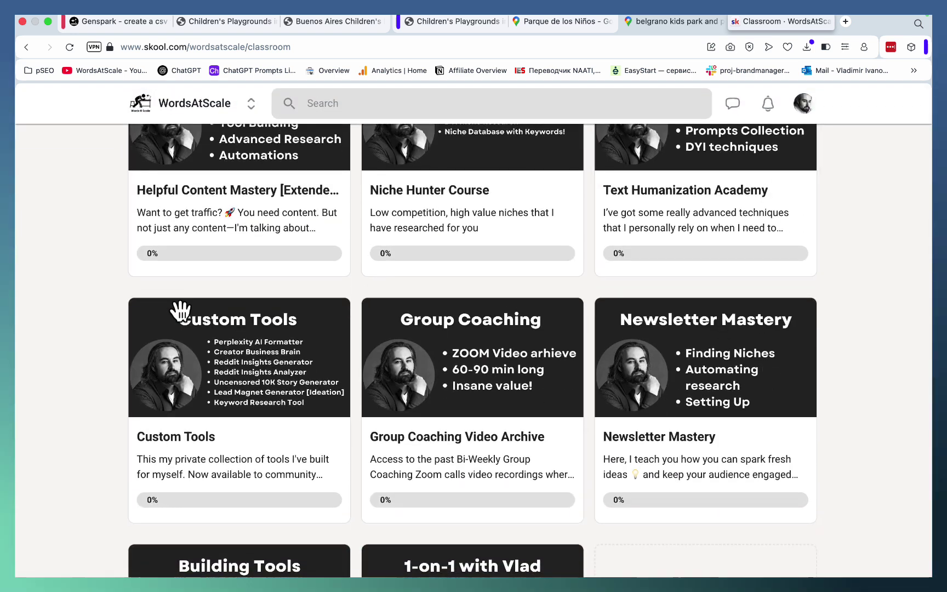